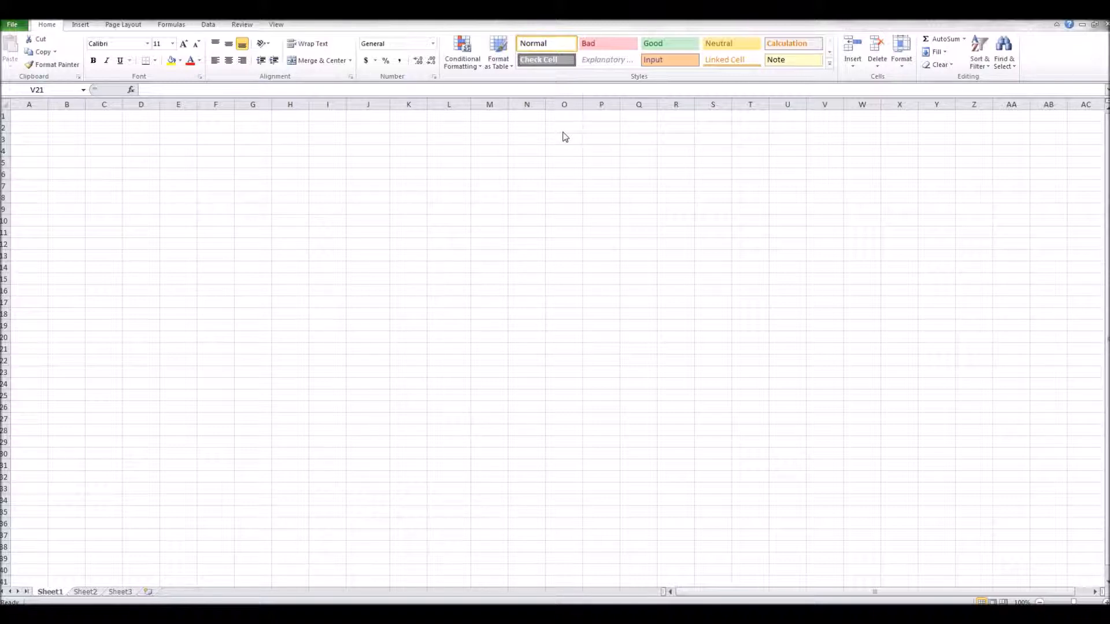
Enter 1, 2 and 3 in cells A1 to A3.
left_click(28, 117)
type("9")
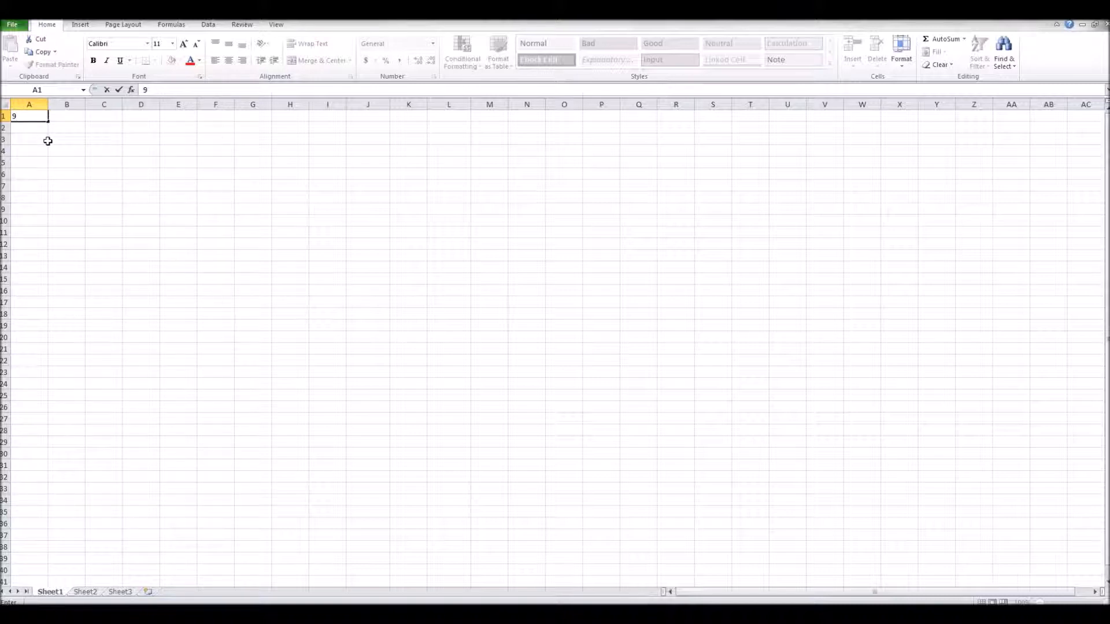
left_click(27, 129)
type("2")
left_click(25, 141)
type("3")
left_click(62, 149)
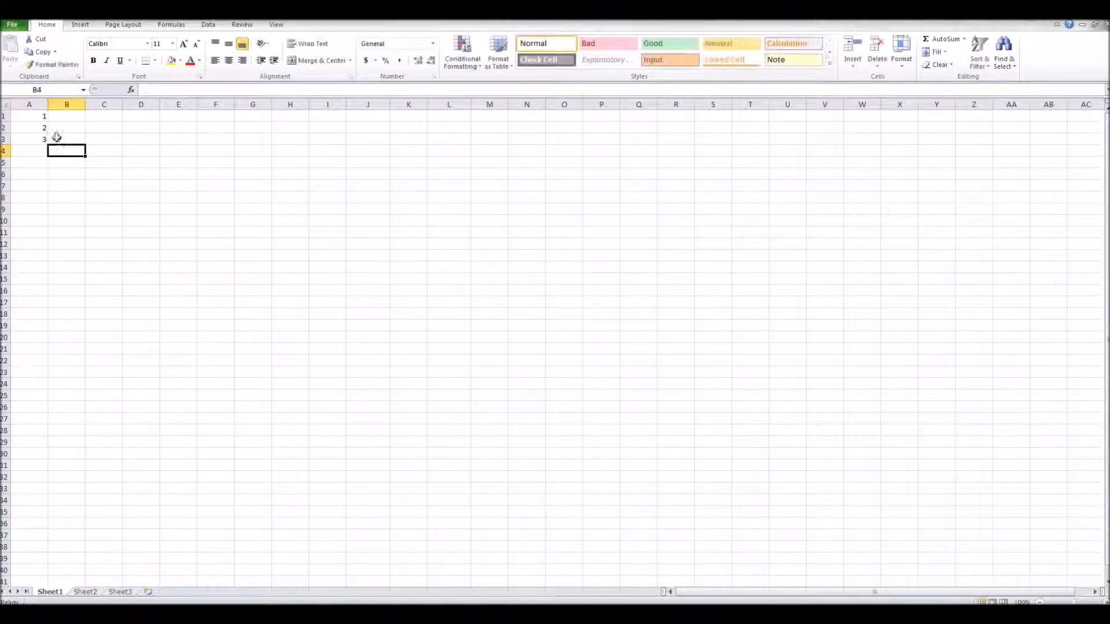
Extend the number series with the fill handle across A1 to G21.
left_click(33, 117)
left_click_drag(33, 117, 269, 353)
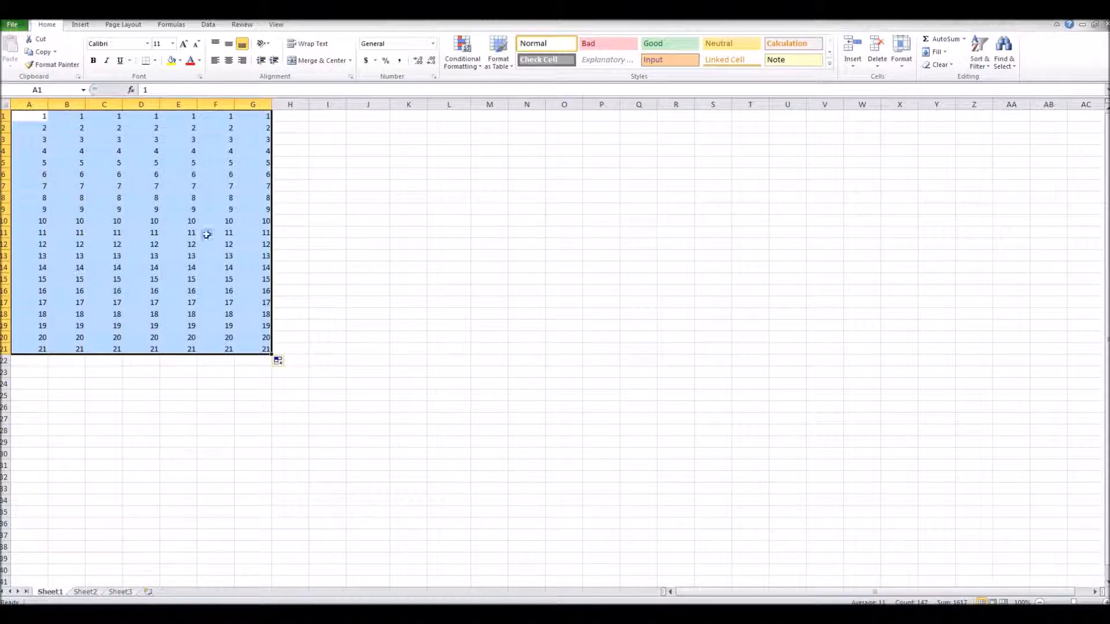
left_click_drag(270, 353, 270, 354)
Clear all the filled cells from A1 to G21.
key("BackSpace")
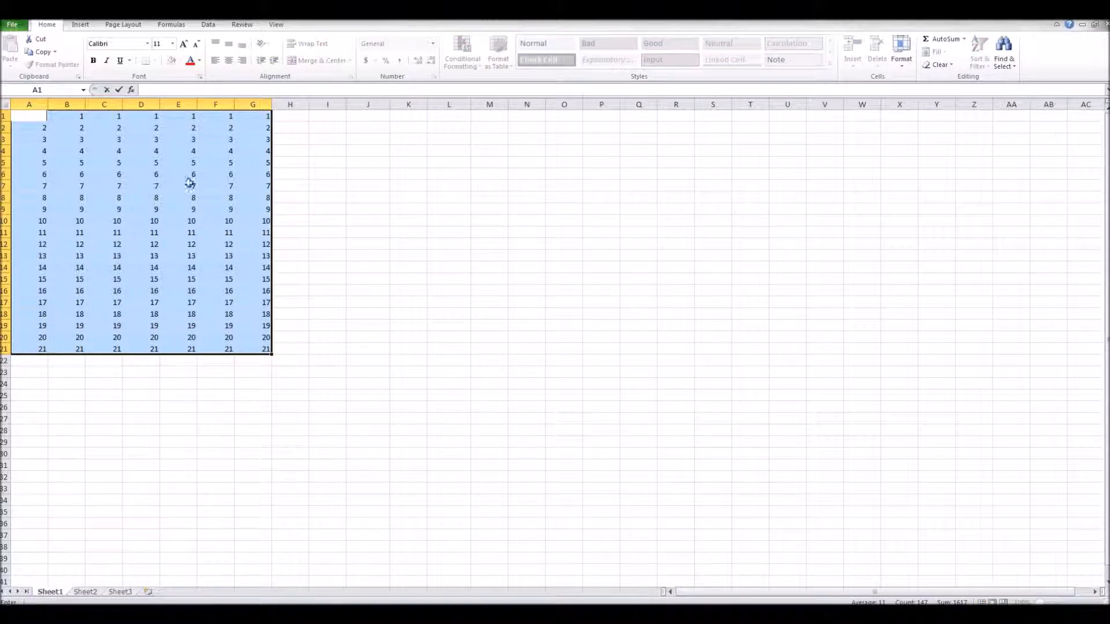
left_click(216, 291)
left_click_drag(263, 349, 26, 117)
key("Delete")
left_click(36, 112)
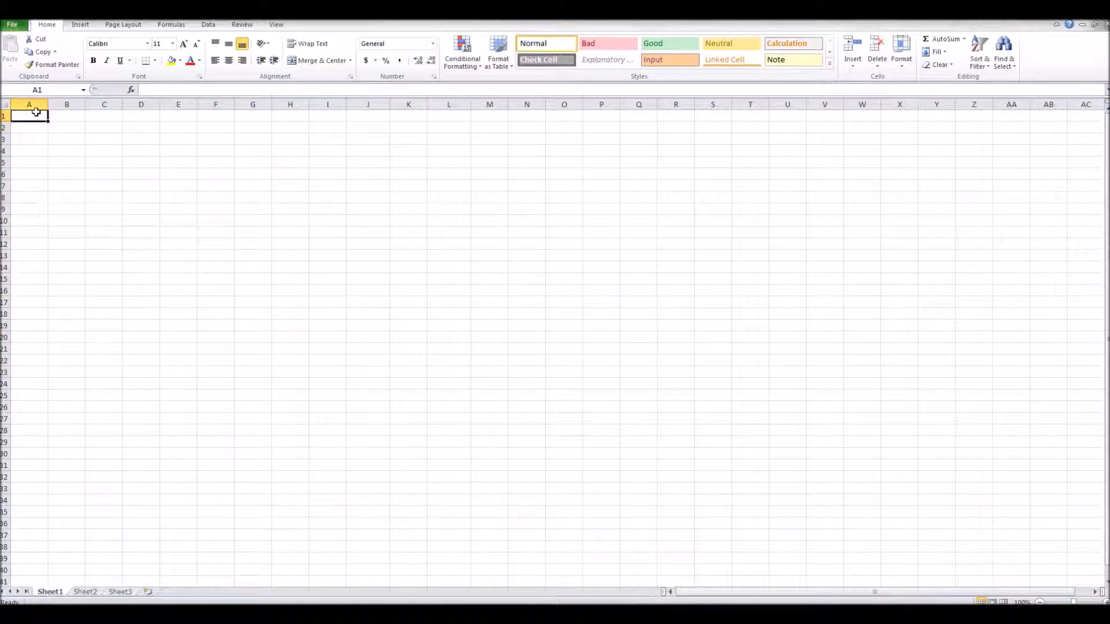
Enter 2, 4 and 6 in cells A1 to A3.
type("2")
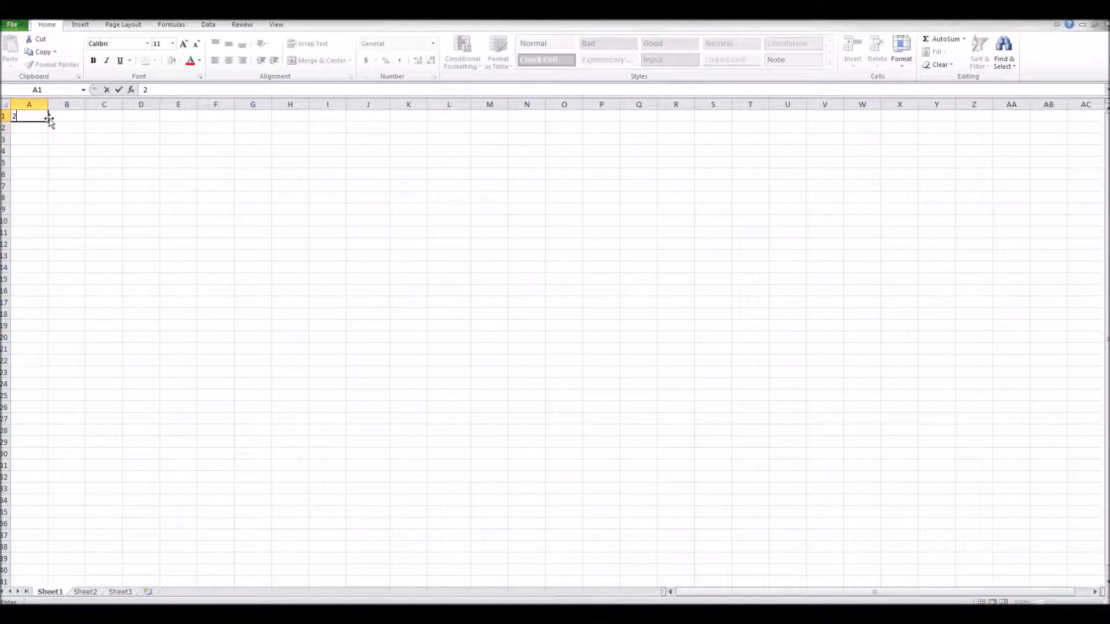
key("Return")
type("4")
key("Return")
type("6")
key("Return")
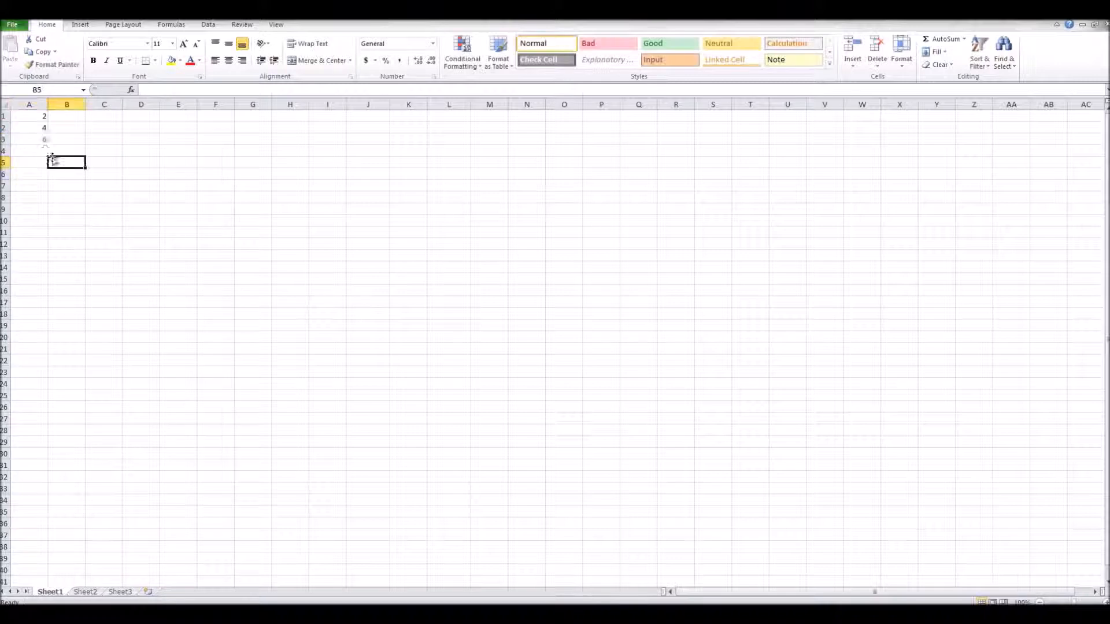
left_click_drag(30, 117, 47, 365)
left_click(141, 266)
left_click(121, 167)
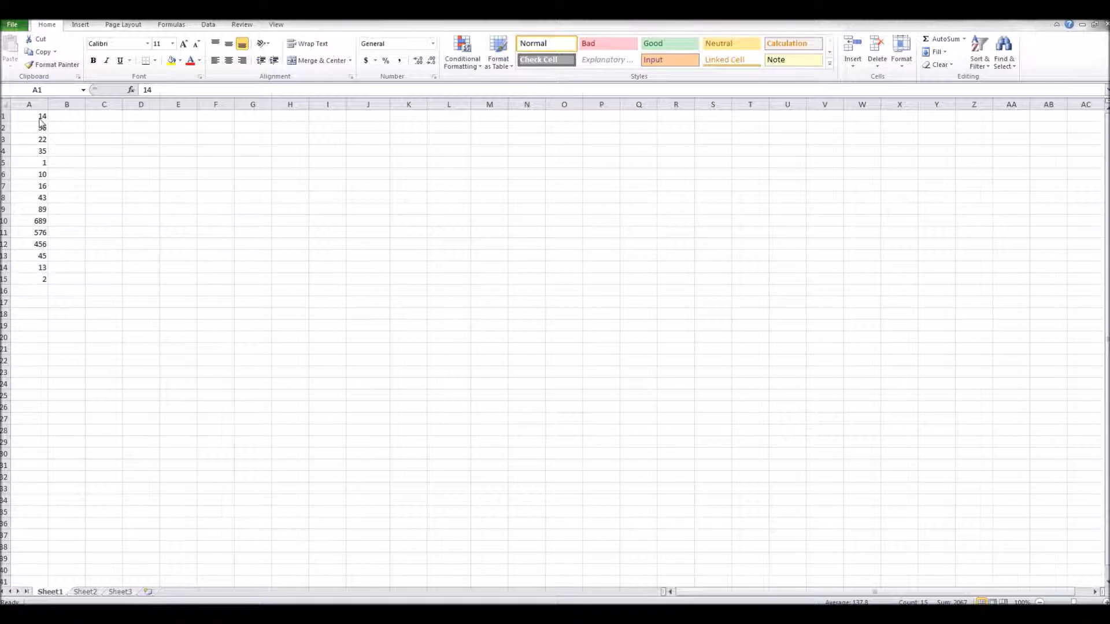
Highlight values in A1:A15 greater than 15 with Yellow Fill with Dark Yellow Text.
key("ctrl+shift+Down")
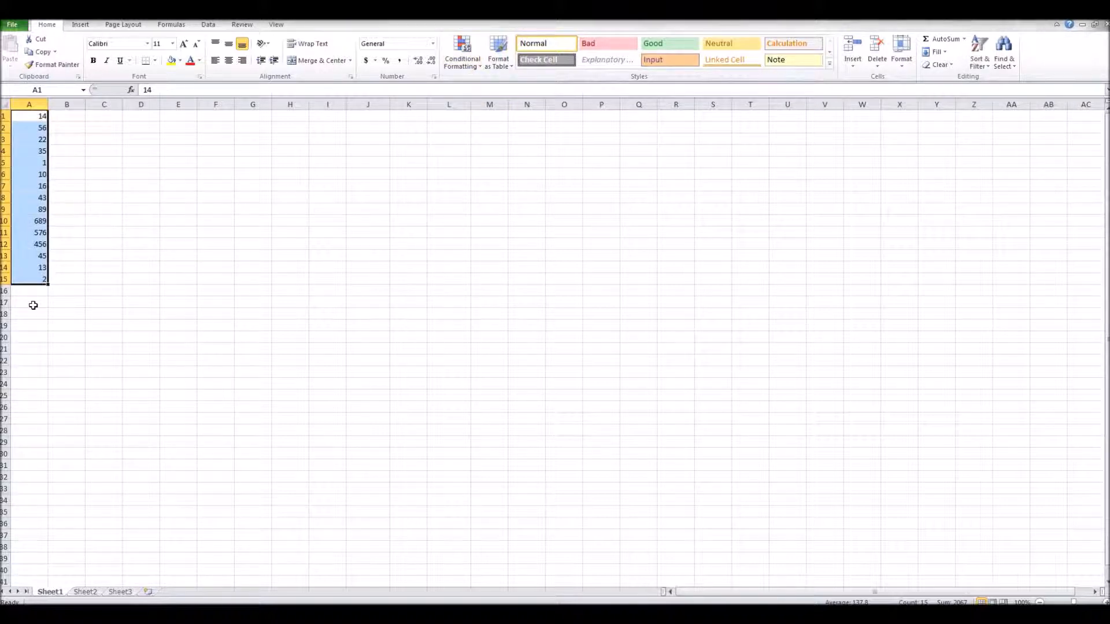
left_click(462, 51)
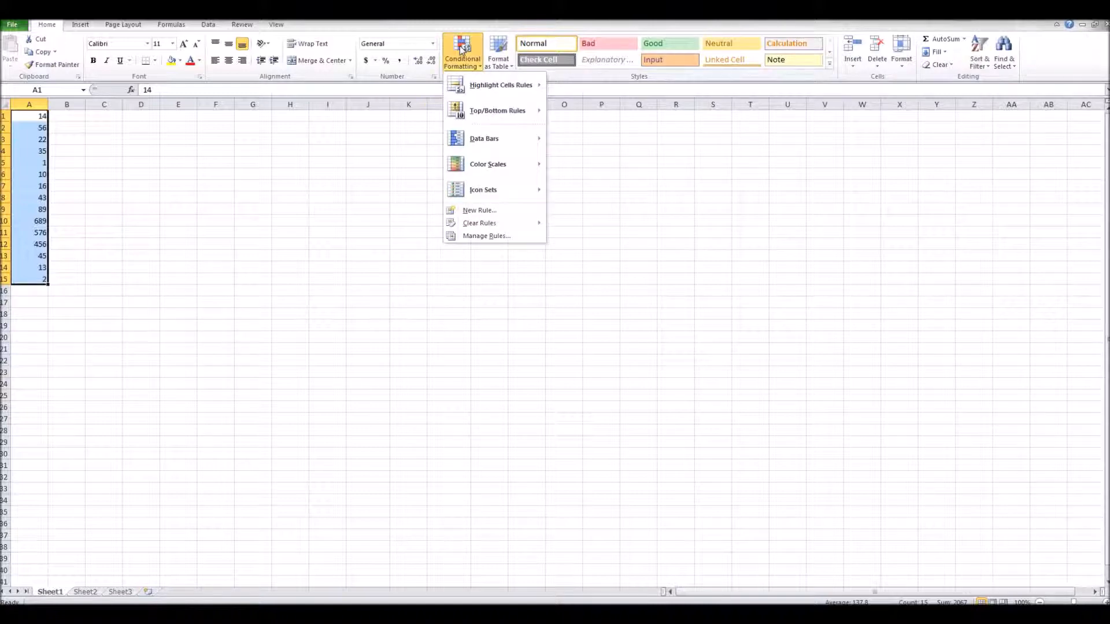
mouse_move(470, 81)
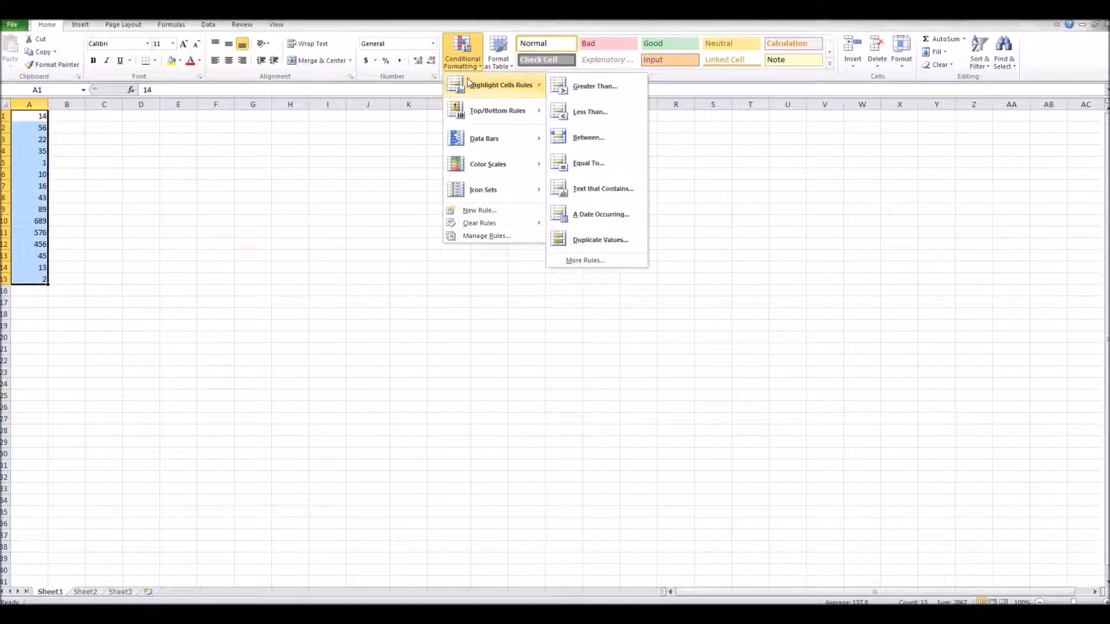
left_click(577, 92)
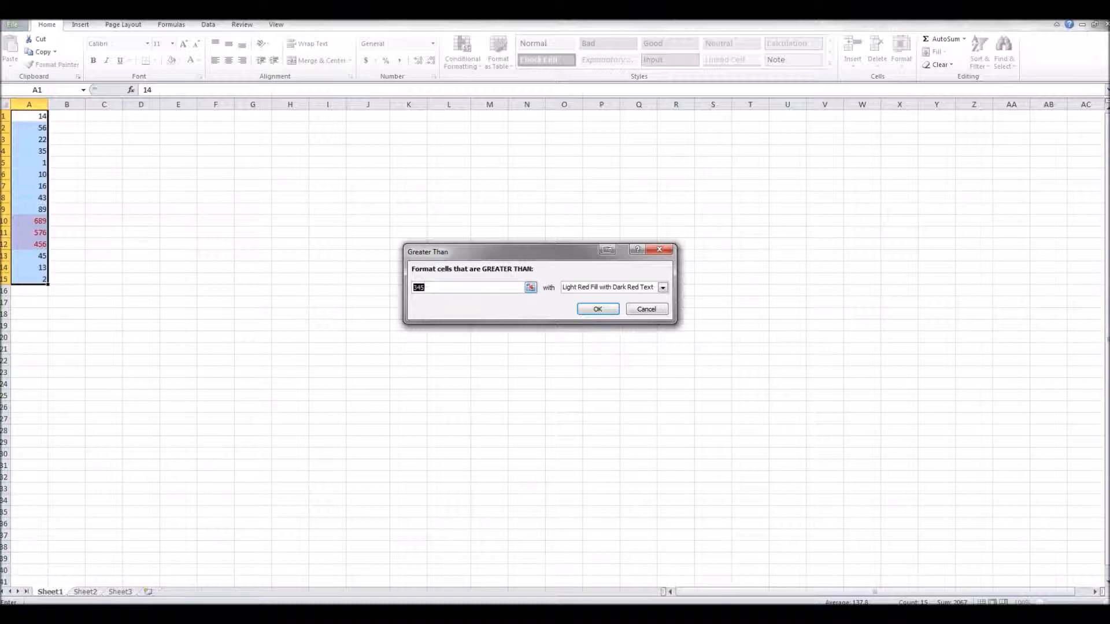
left_click(593, 287)
left_click(612, 302)
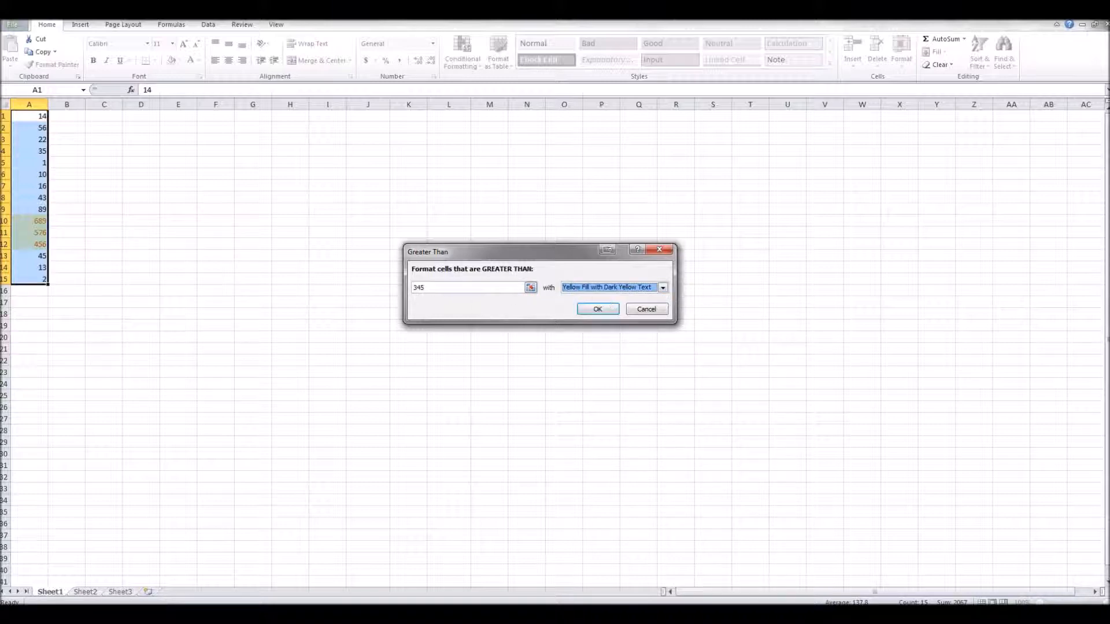
left_click(451, 288)
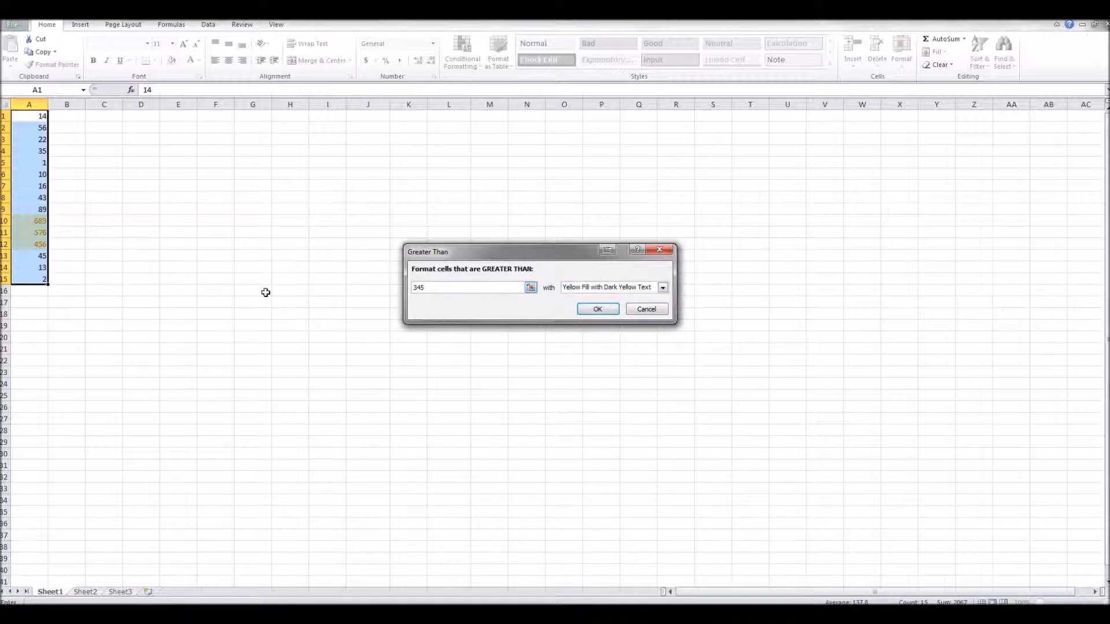
key("BackSpace")
key("BackSpace")
key("BackSpace")
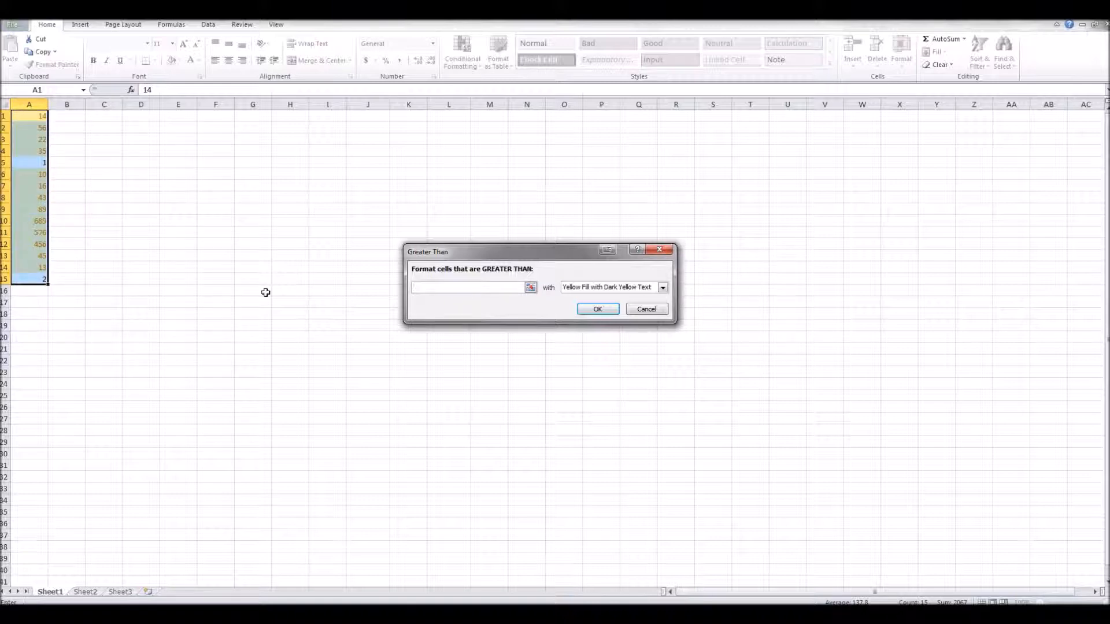
type("10")
type("15")
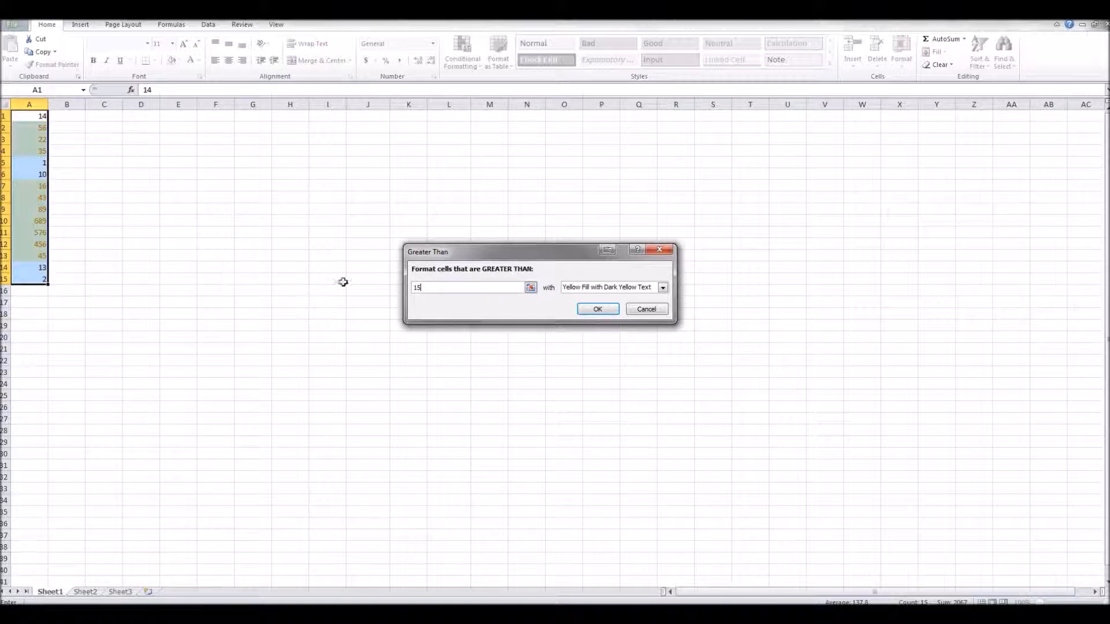
left_click(605, 313)
Clear the conditional formatting rules from the selected cells.
left_click(463, 63)
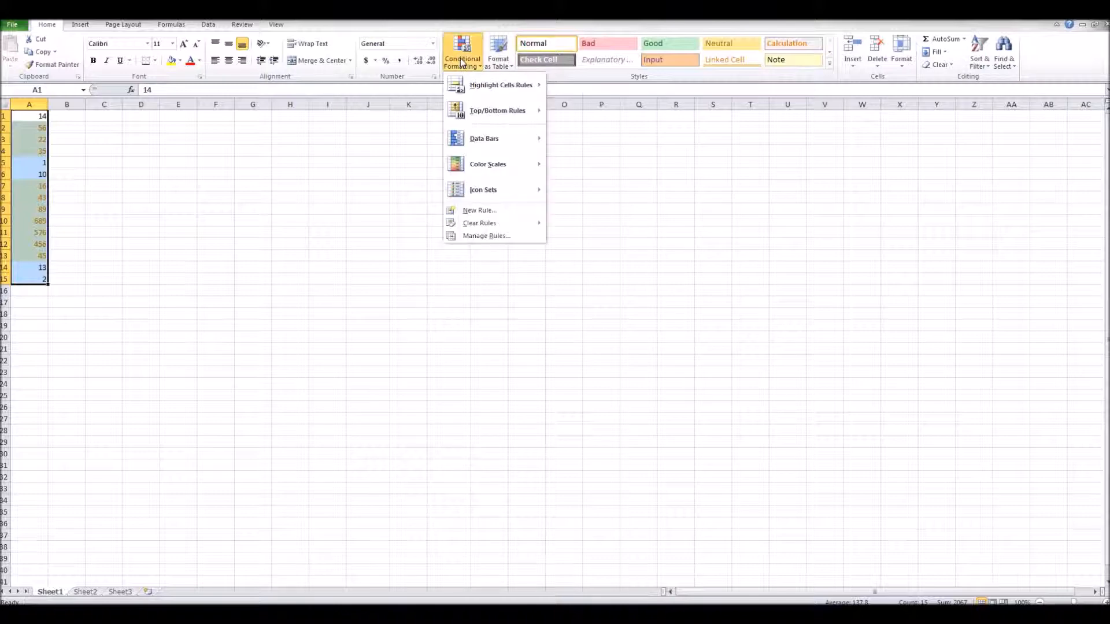
mouse_move(496, 224)
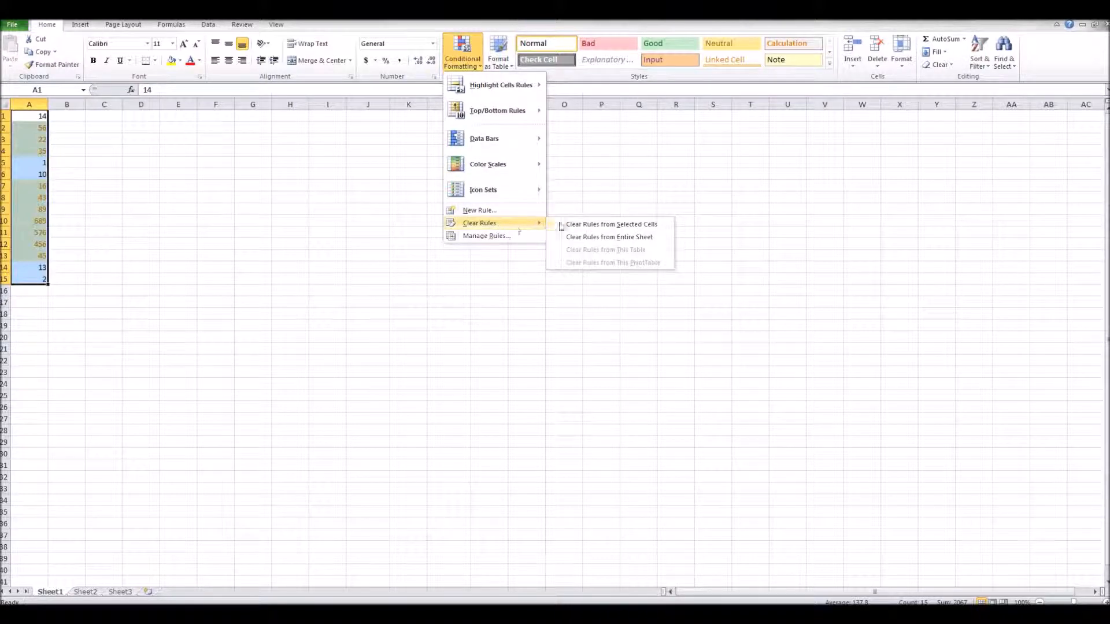
left_click(587, 225)
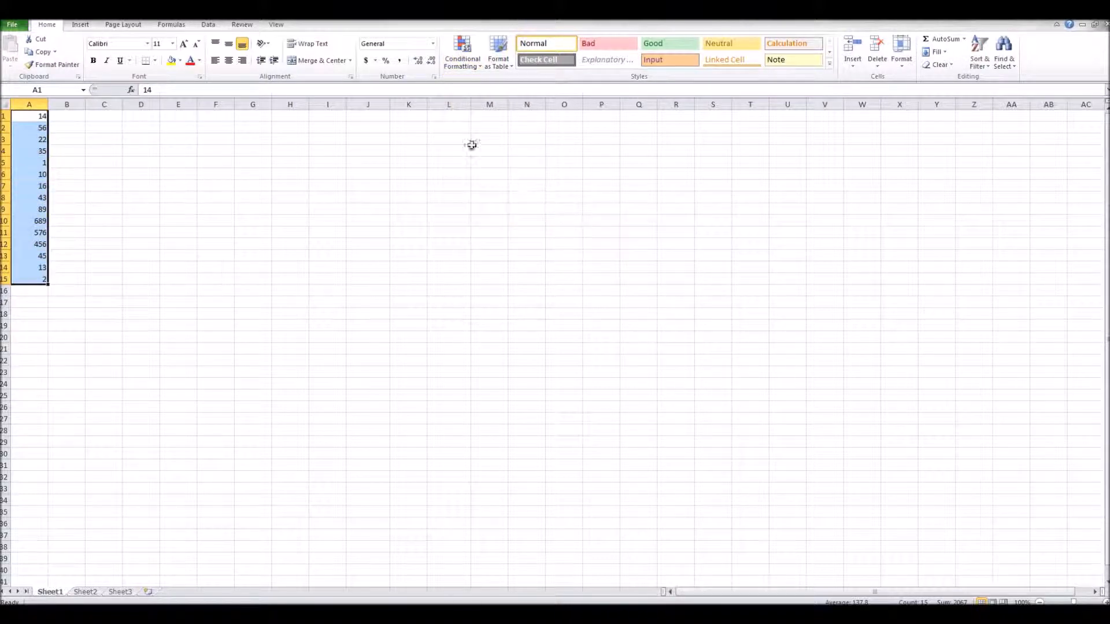
Highlight cells between 173 and 517 with Light Red Fill with Dark Red Text.
left_click(463, 54)
mouse_move(509, 223)
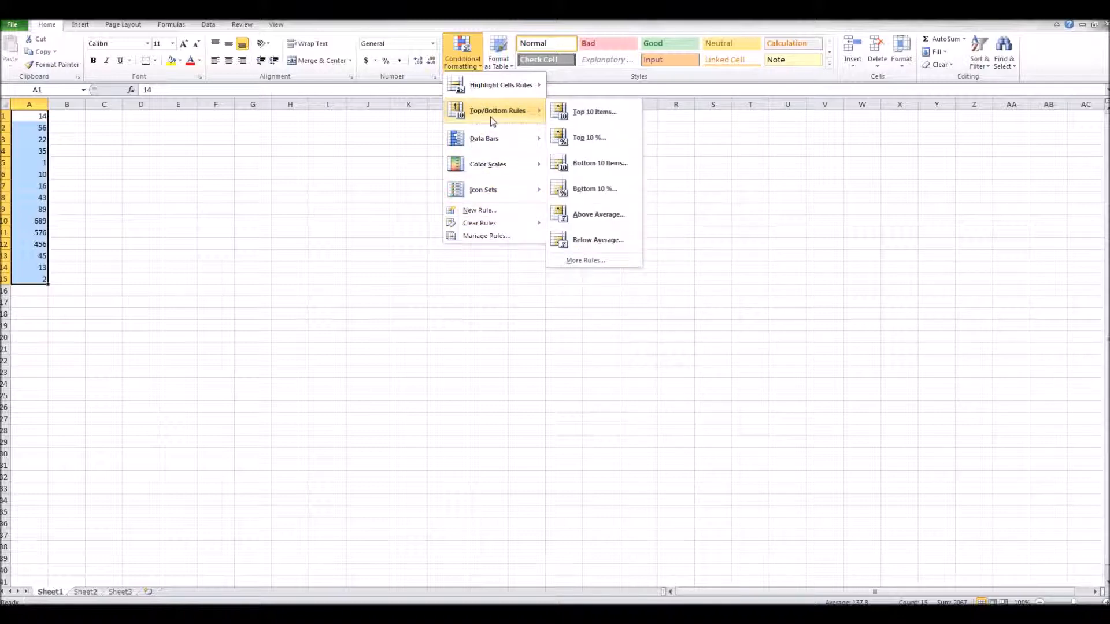
mouse_move(498, 88)
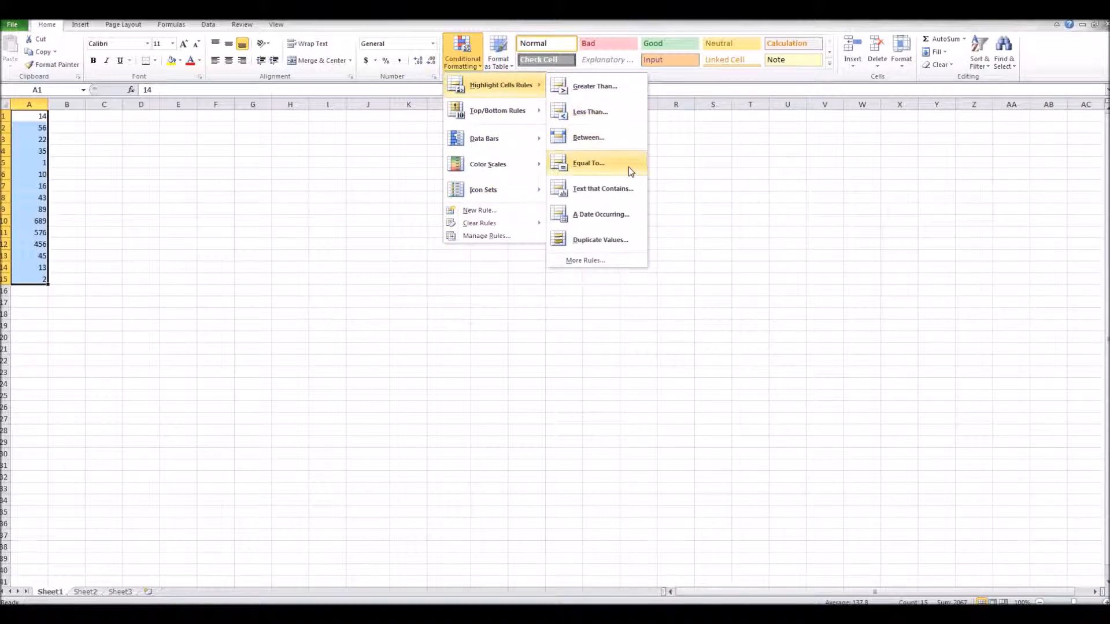
left_click(620, 136)
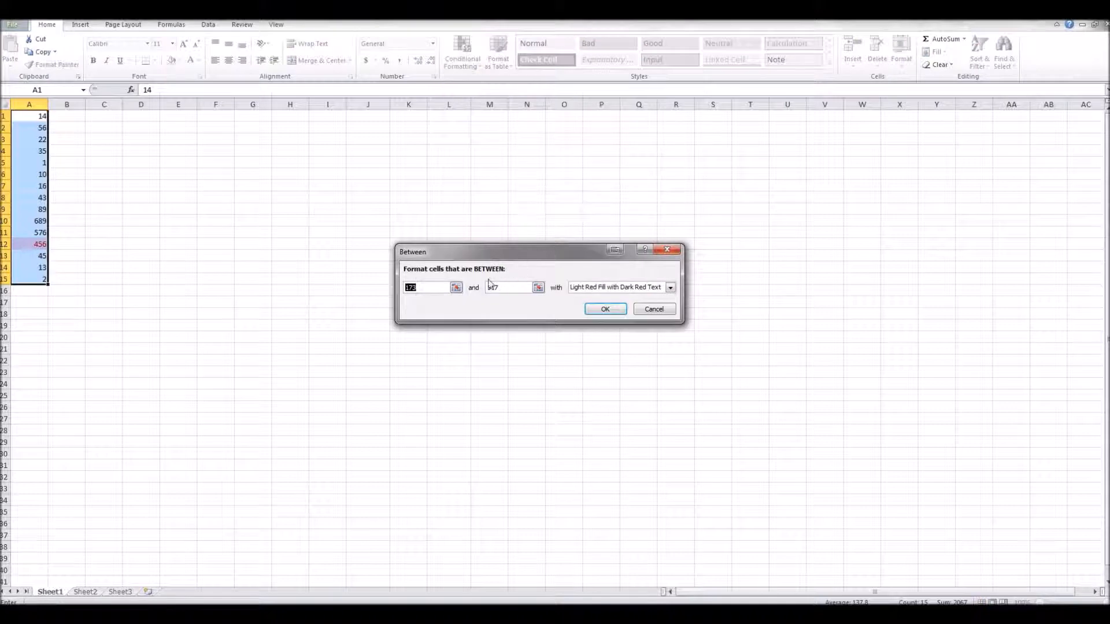
left_click(605, 310)
Add a rule highlighting cells equal to 14 with Light Red Fill with Dark Red Text.
left_click(463, 55)
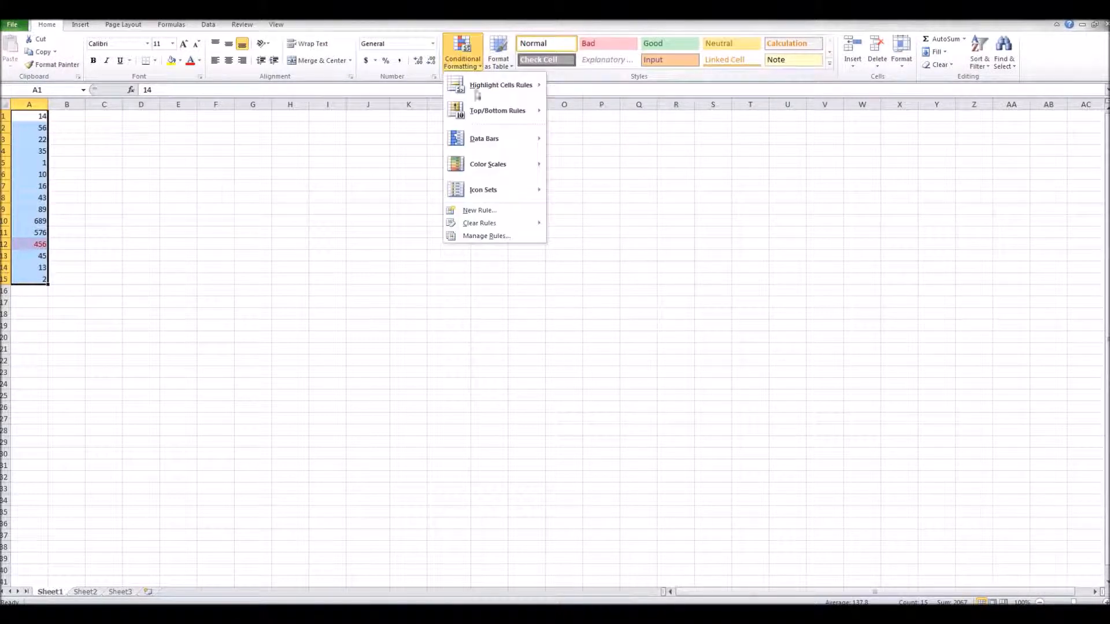
mouse_move(508, 188)
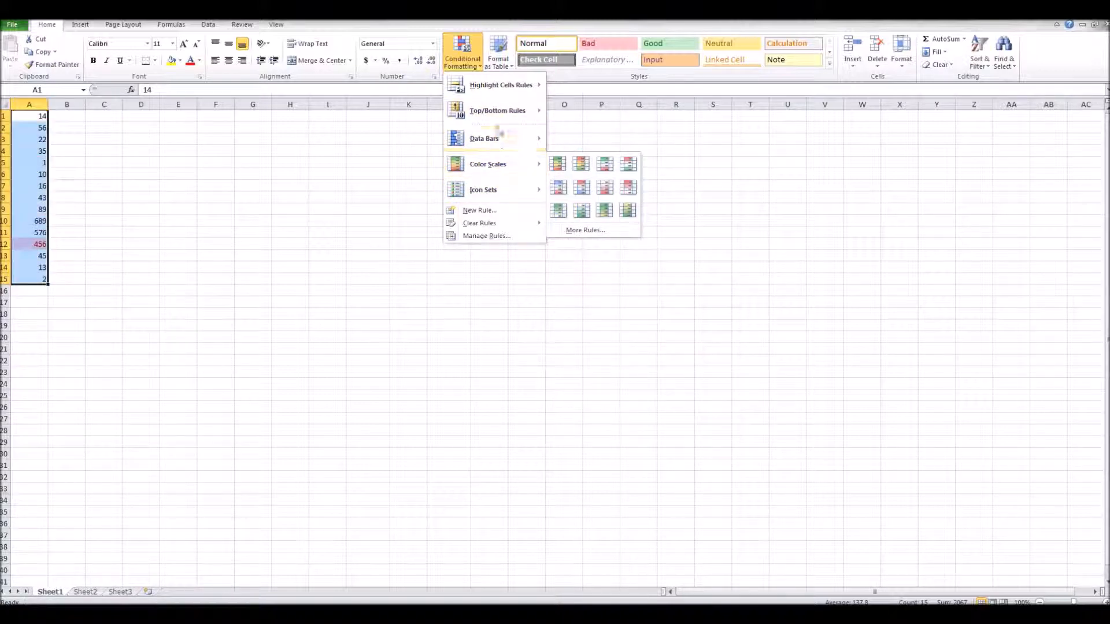
mouse_move(498, 141)
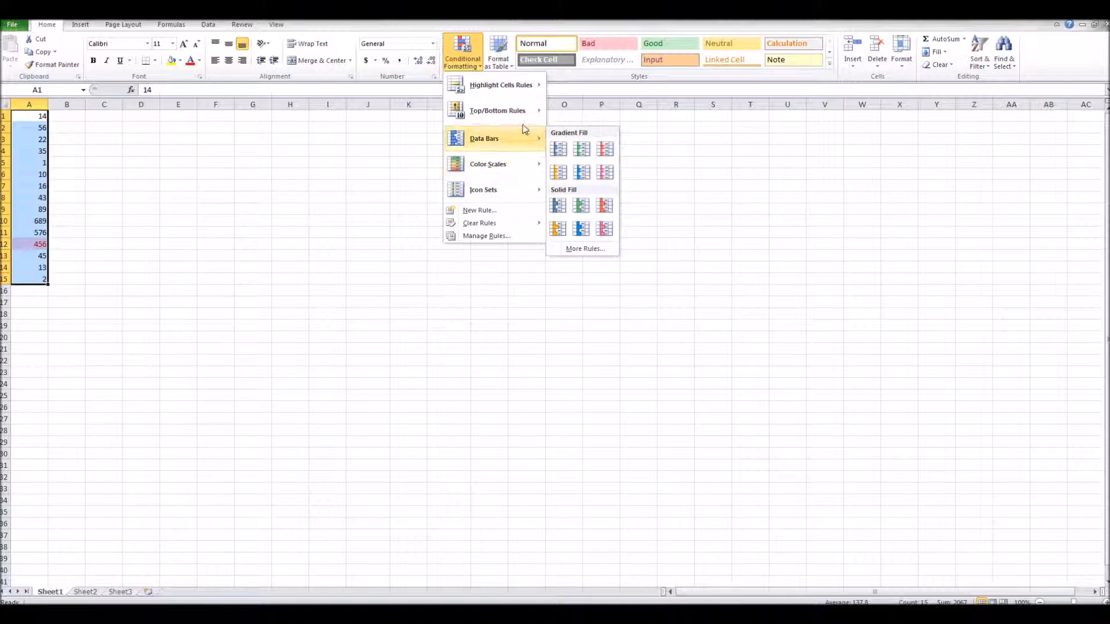
mouse_move(508, 85)
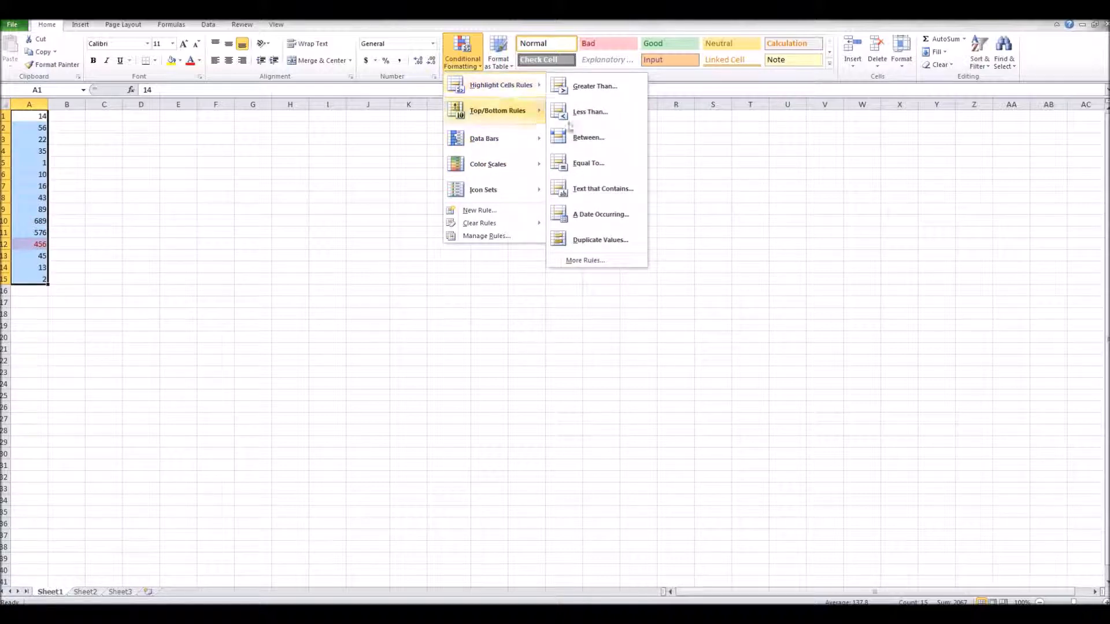
left_click(619, 163)
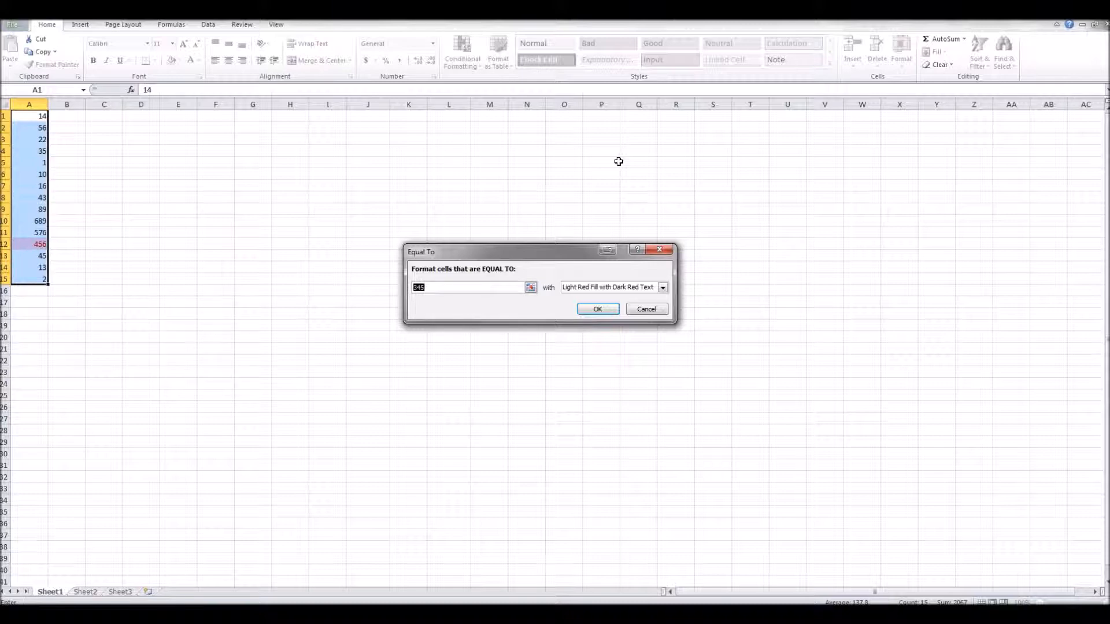
type("14")
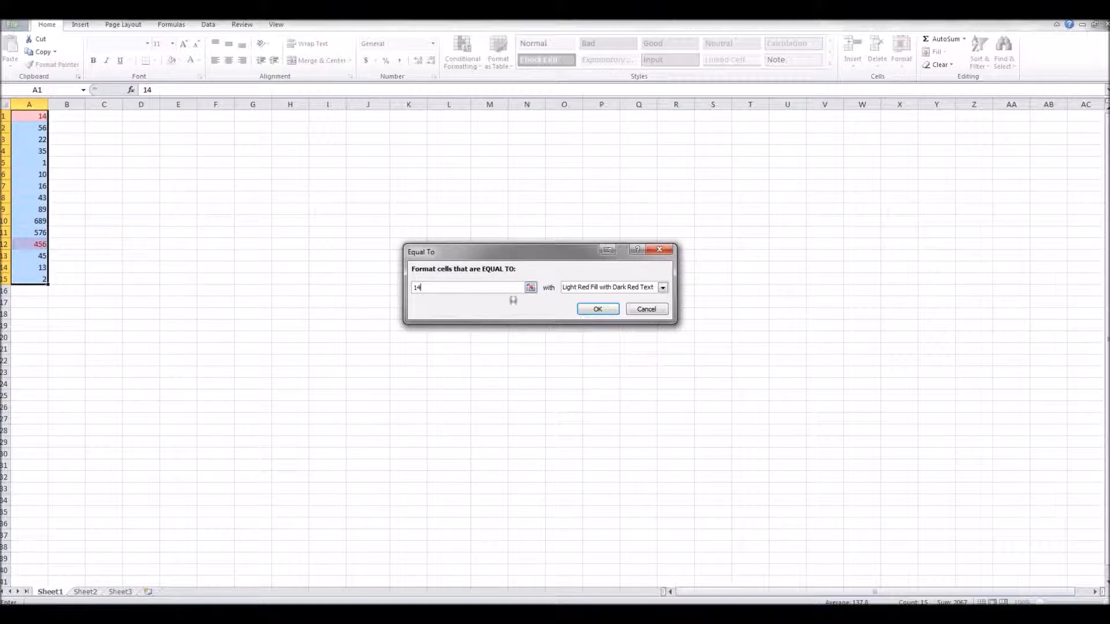
left_click(598, 309)
Apply a Duplicate Values highlight rule to A1:A15 with Light Red Fill with Dark Red Text.
left_click(67, 216)
left_click(23, 243)
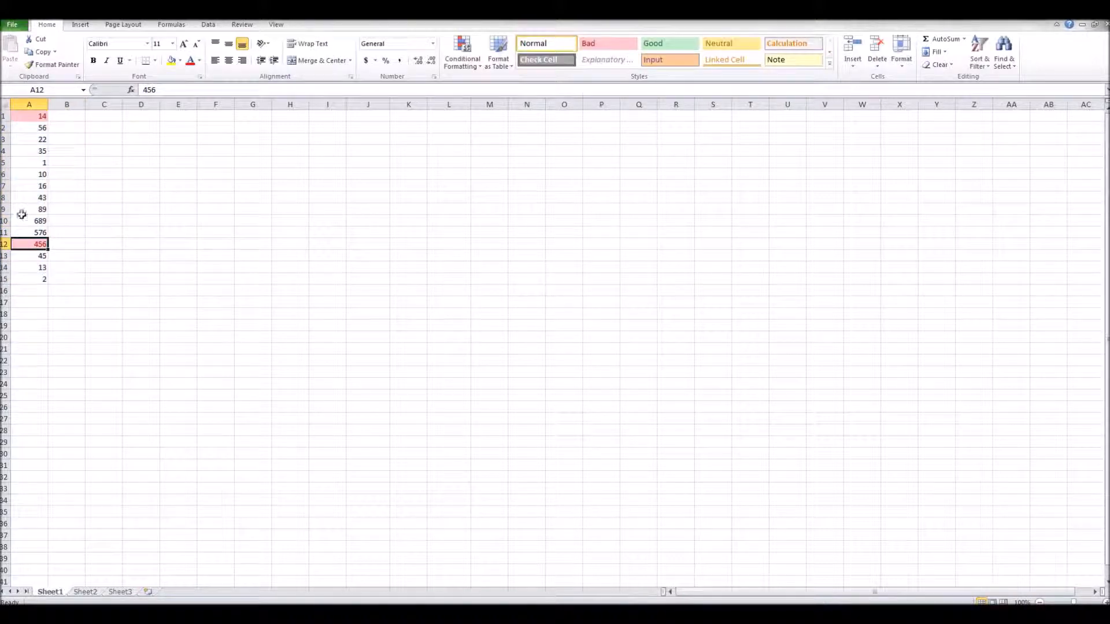
left_click_drag(29, 116, 41, 279)
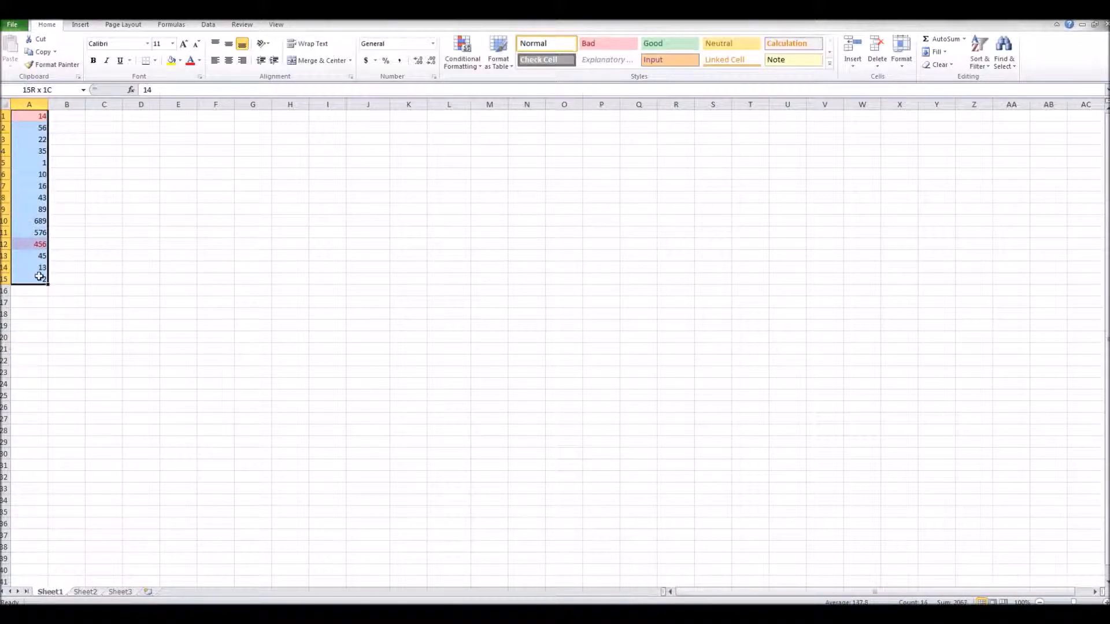
left_click(463, 52)
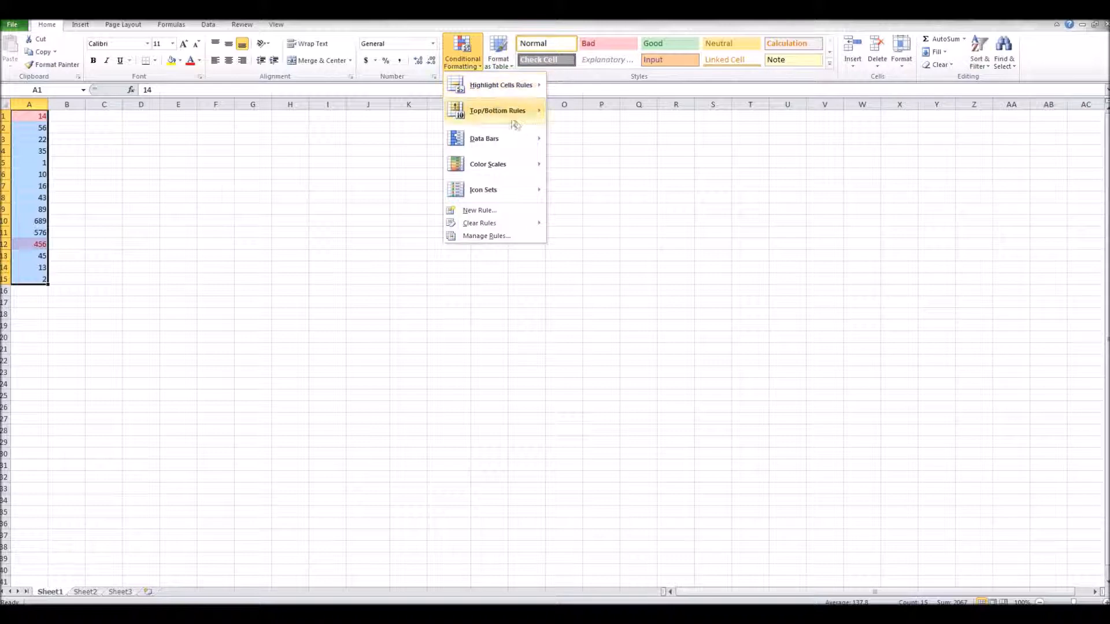
mouse_move(517, 125)
mouse_move(519, 96)
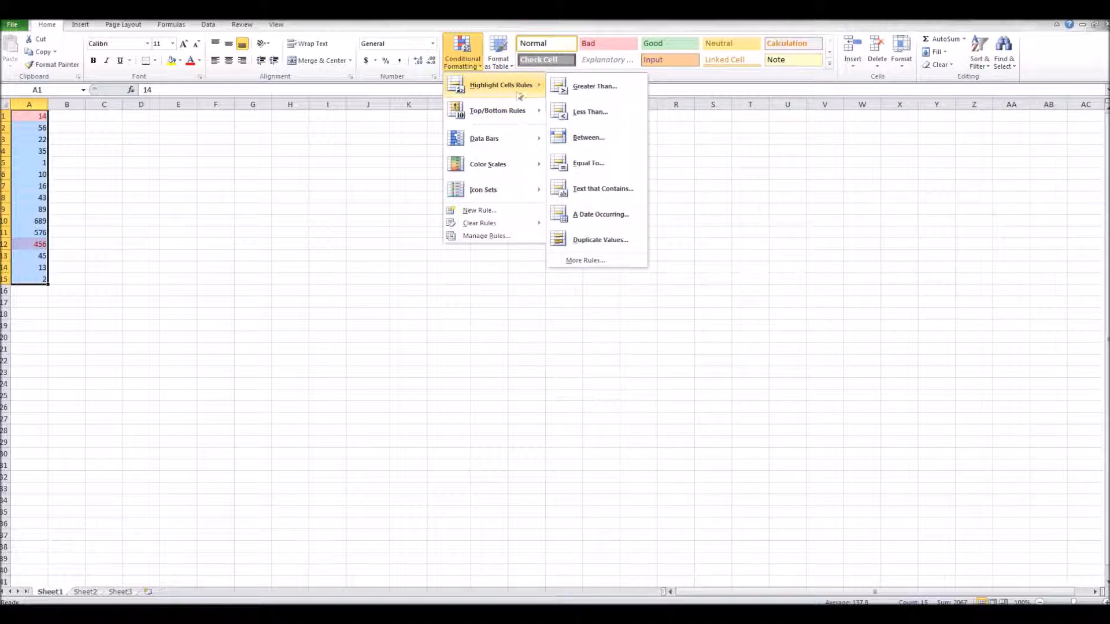
left_click(609, 241)
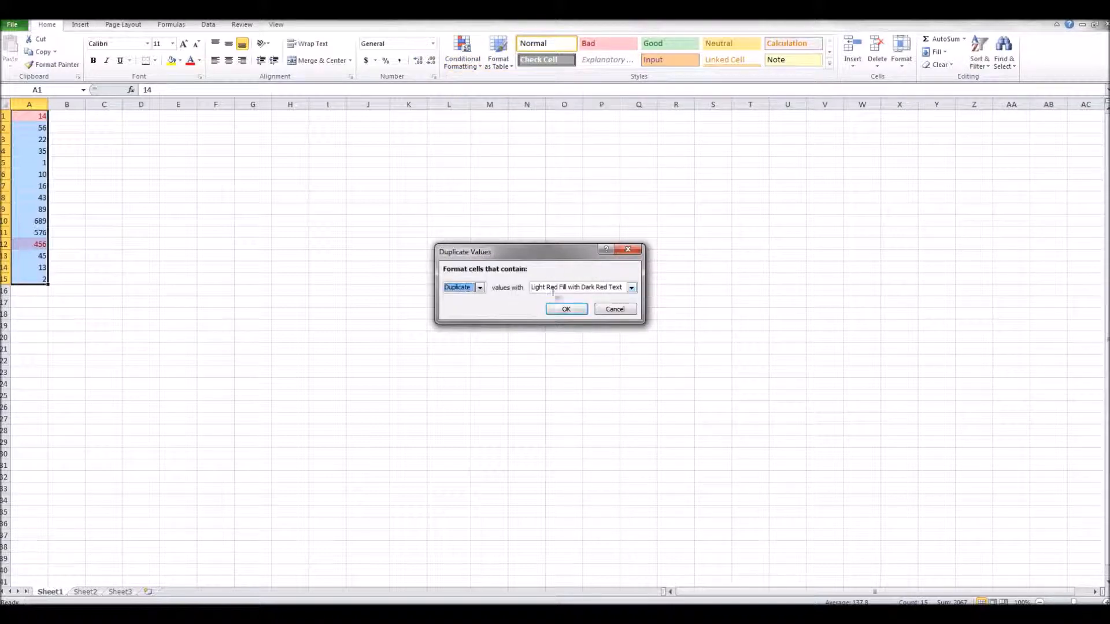
left_click(566, 310)
Enter 14 in cell A16 below the list.
left_click(24, 136)
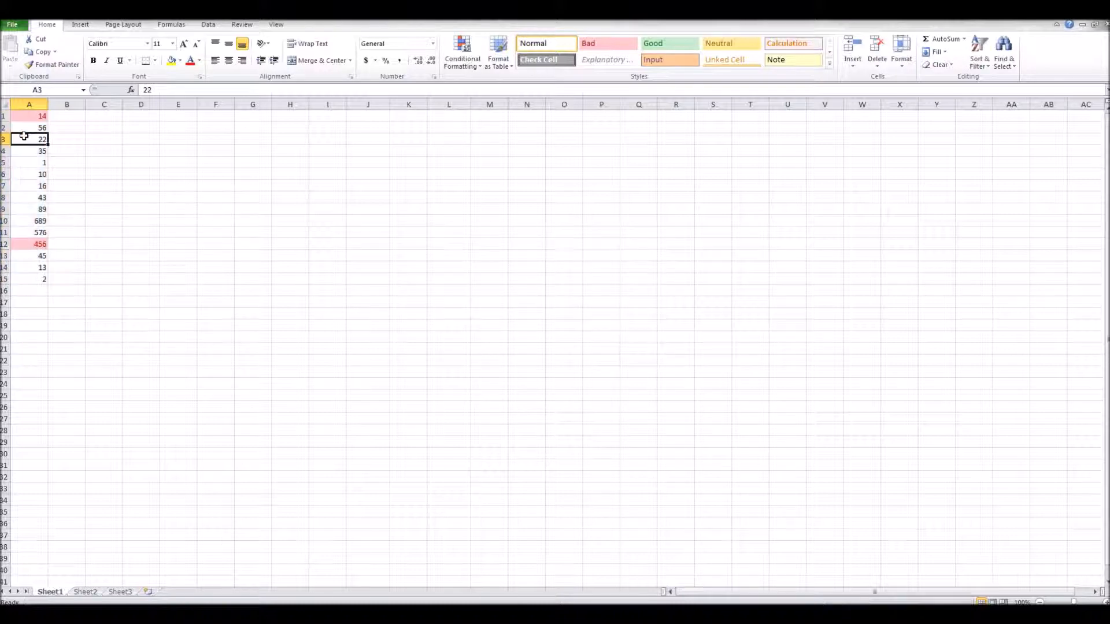
left_click(34, 291)
type("14")
left_click(72, 290)
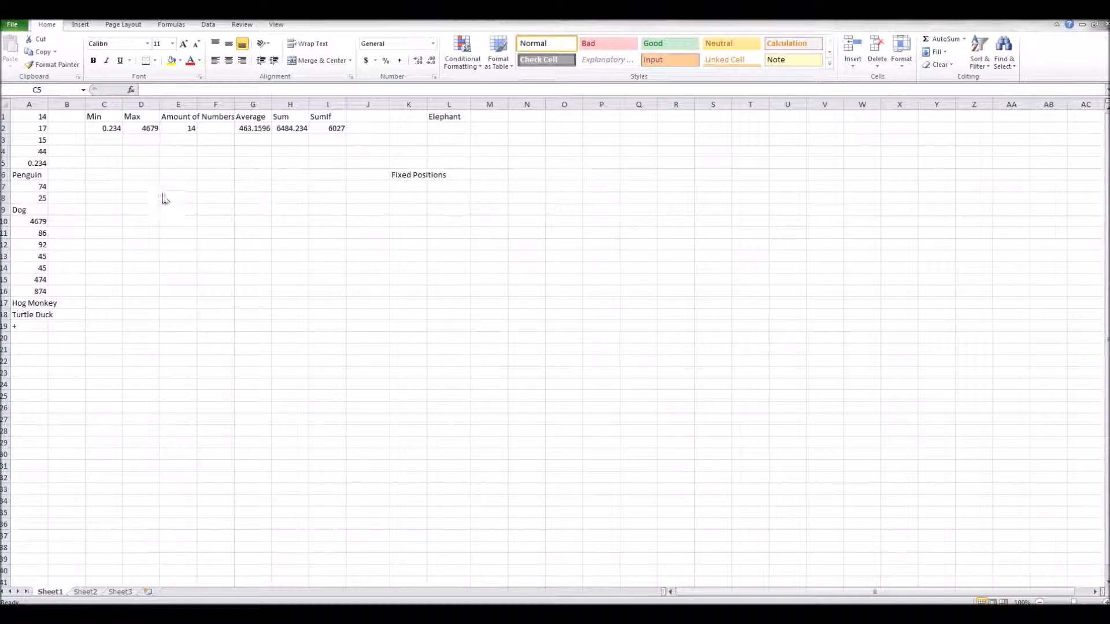
Inspect the existing Min formula in C2 and the A1:A19 range it covers.
left_click(136, 129)
left_click(104, 127)
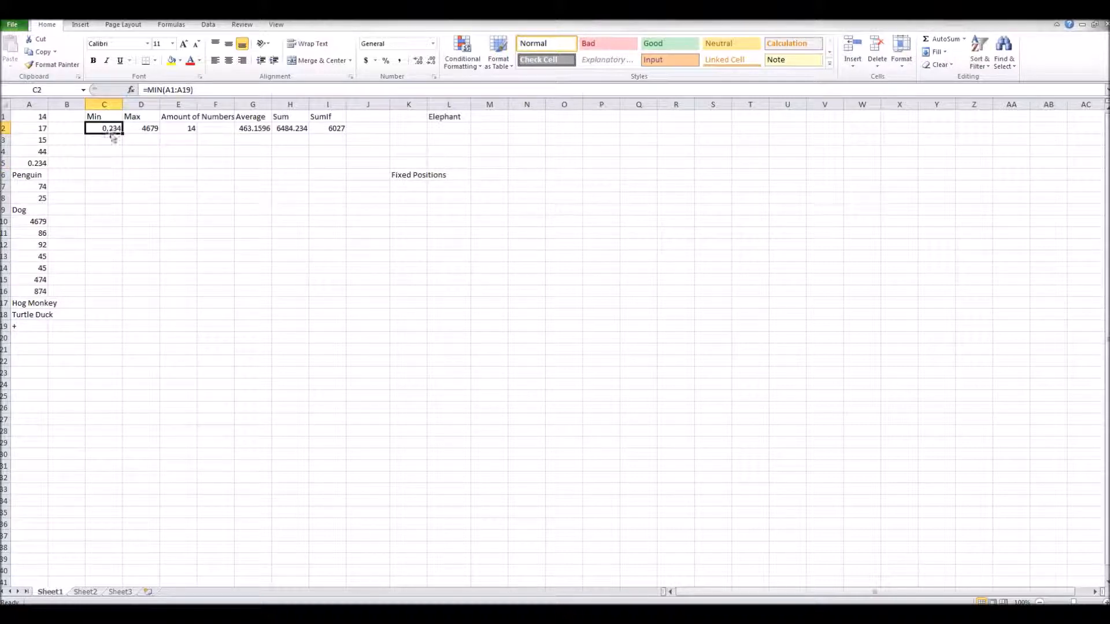
left_click(114, 154)
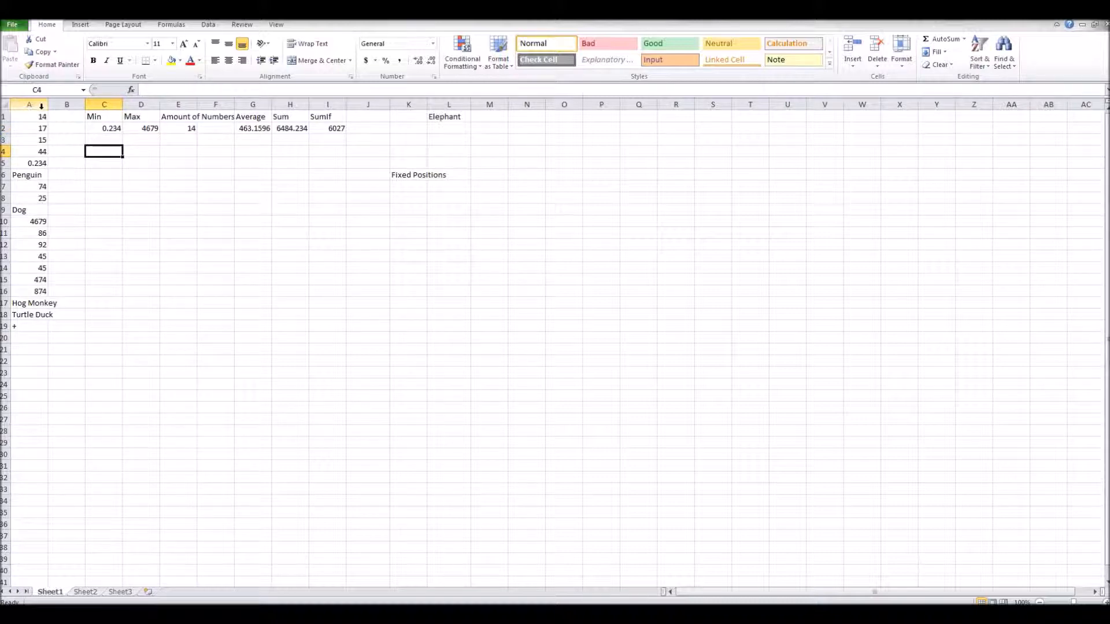
left_click_drag(40, 111, 29, 326)
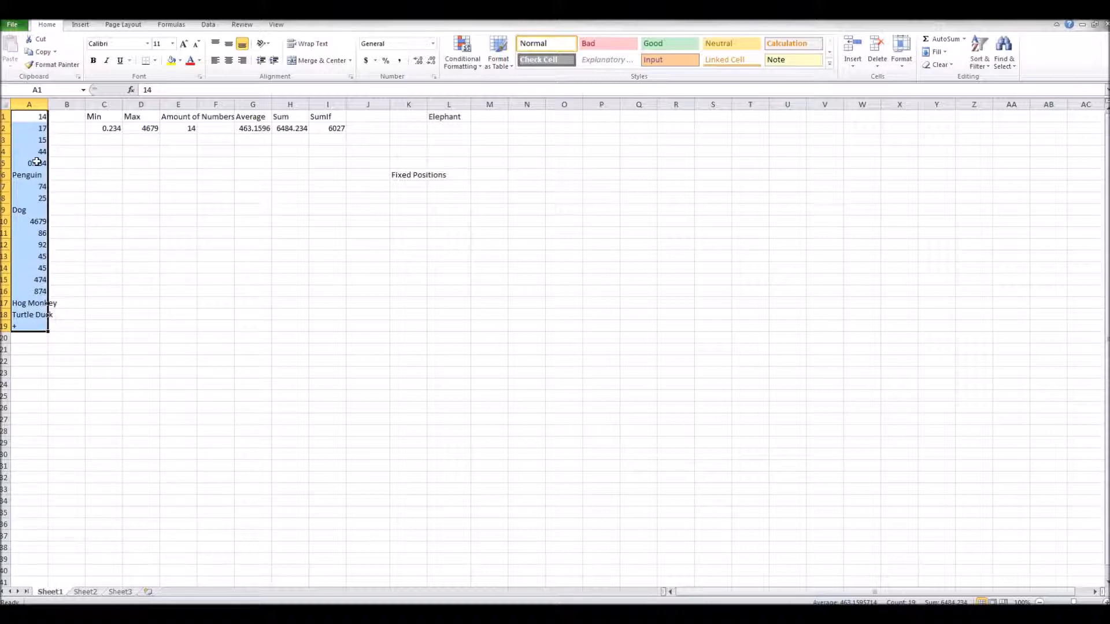
left_click(103, 164)
type("=")
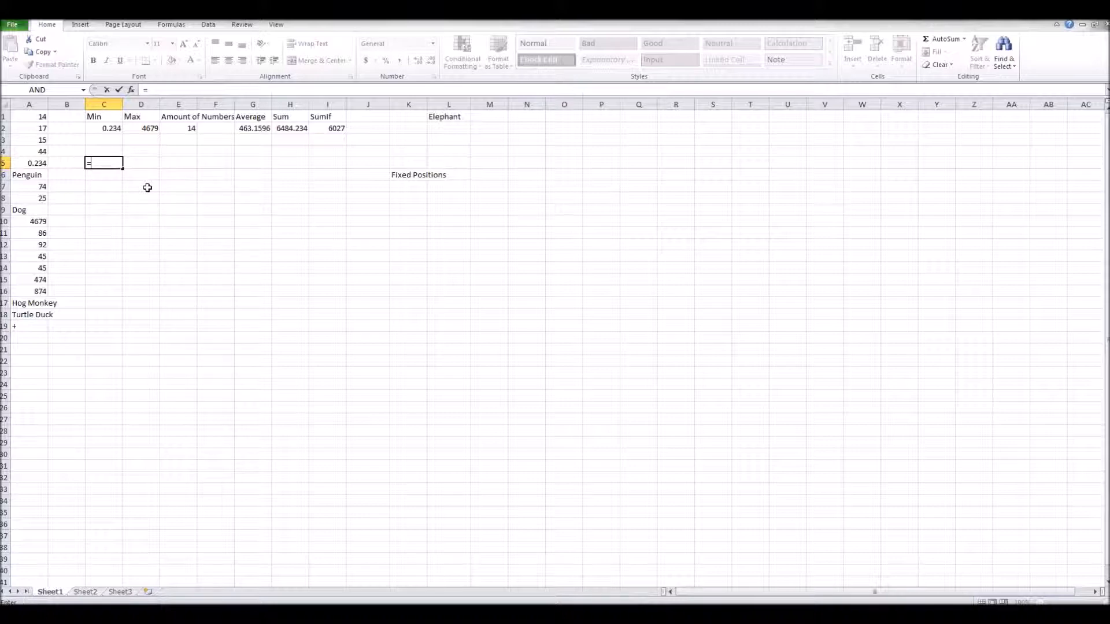
type("min")
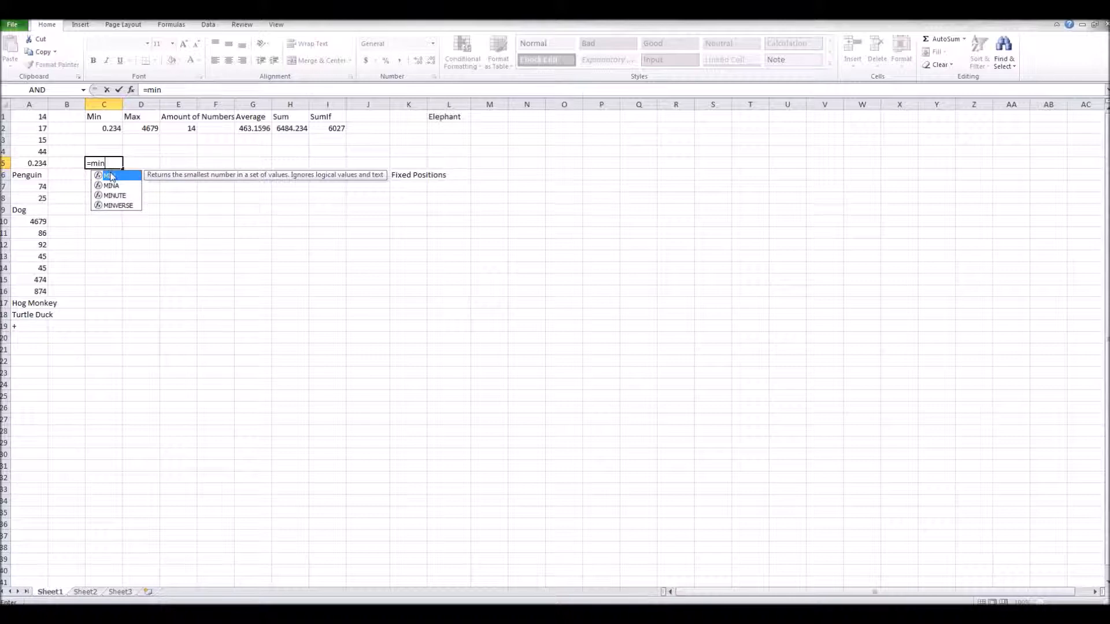
double_click(112, 177)
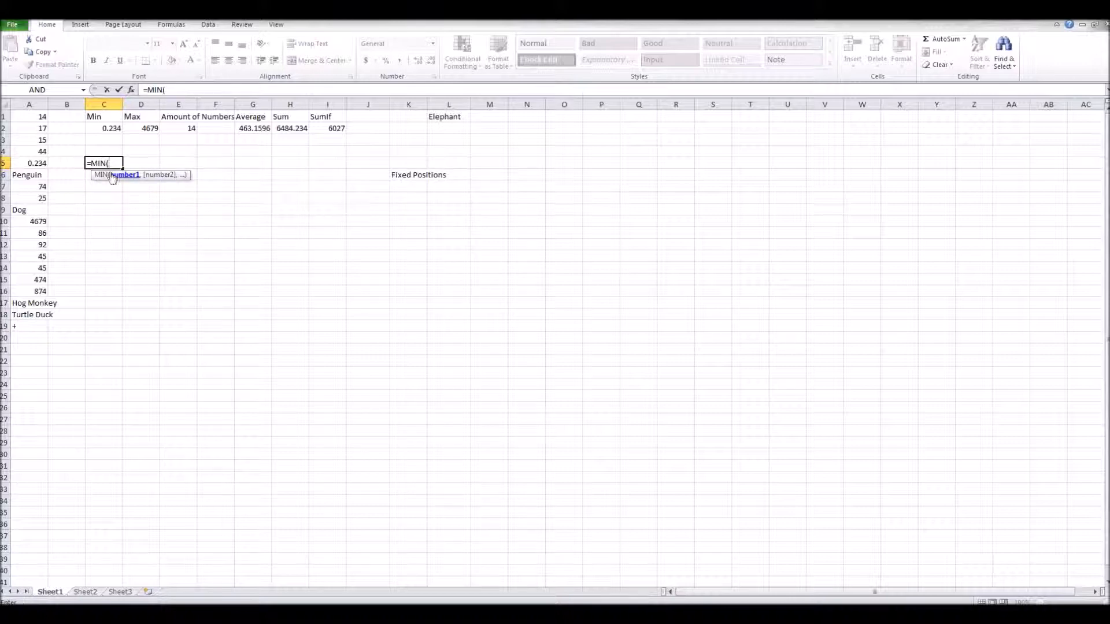
left_click(131, 90)
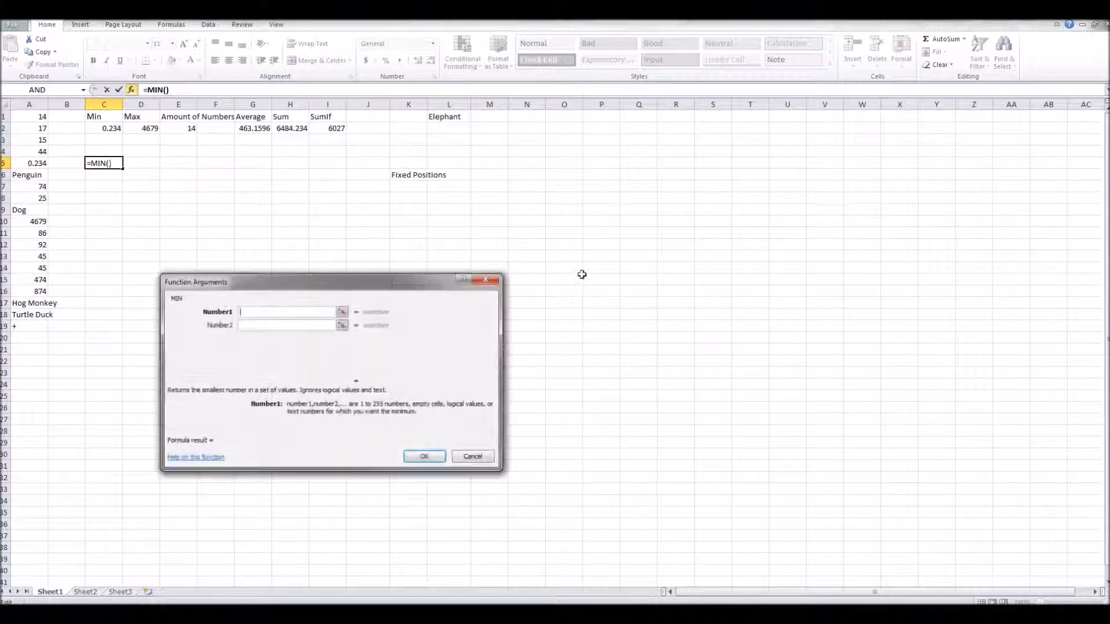
left_click(473, 458)
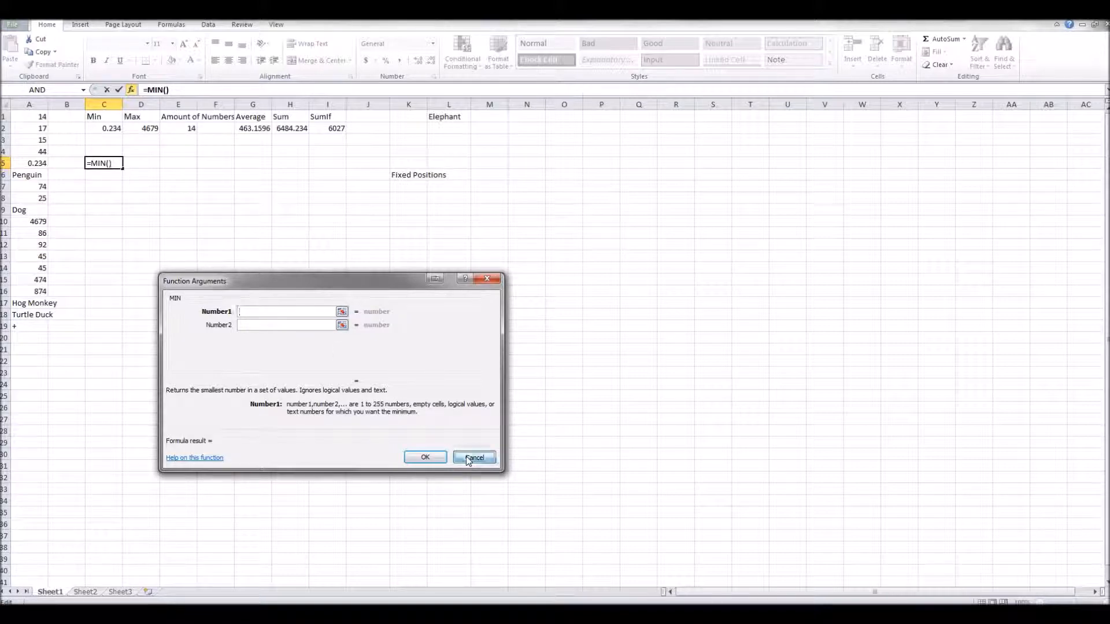
Enter the formula =MIN(A1:A19) in cell C5.
type("=Min")
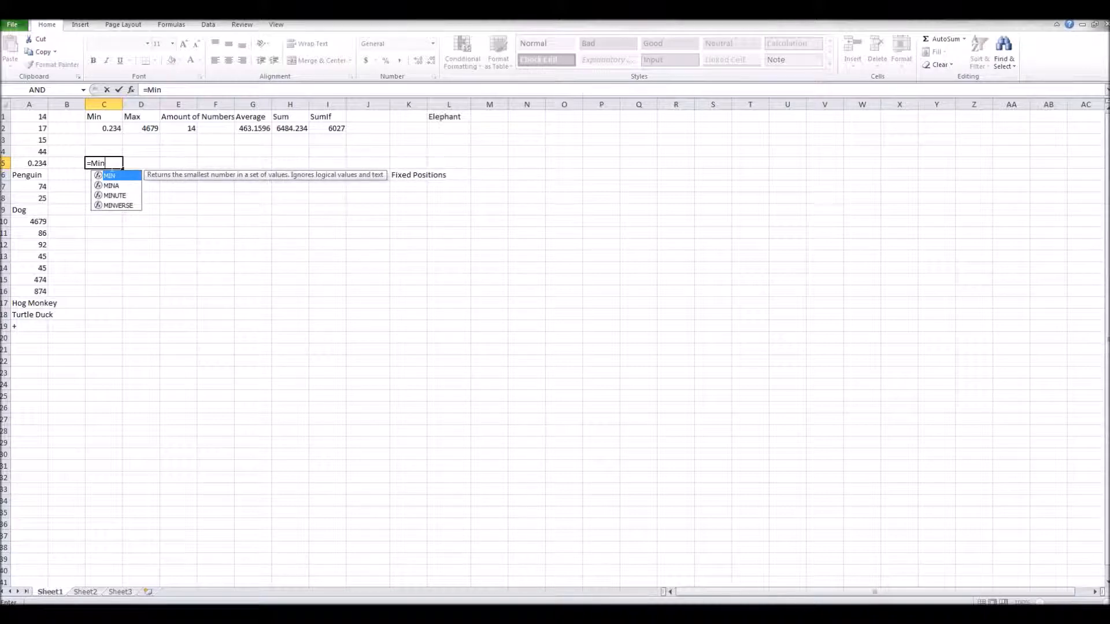
key("Tab")
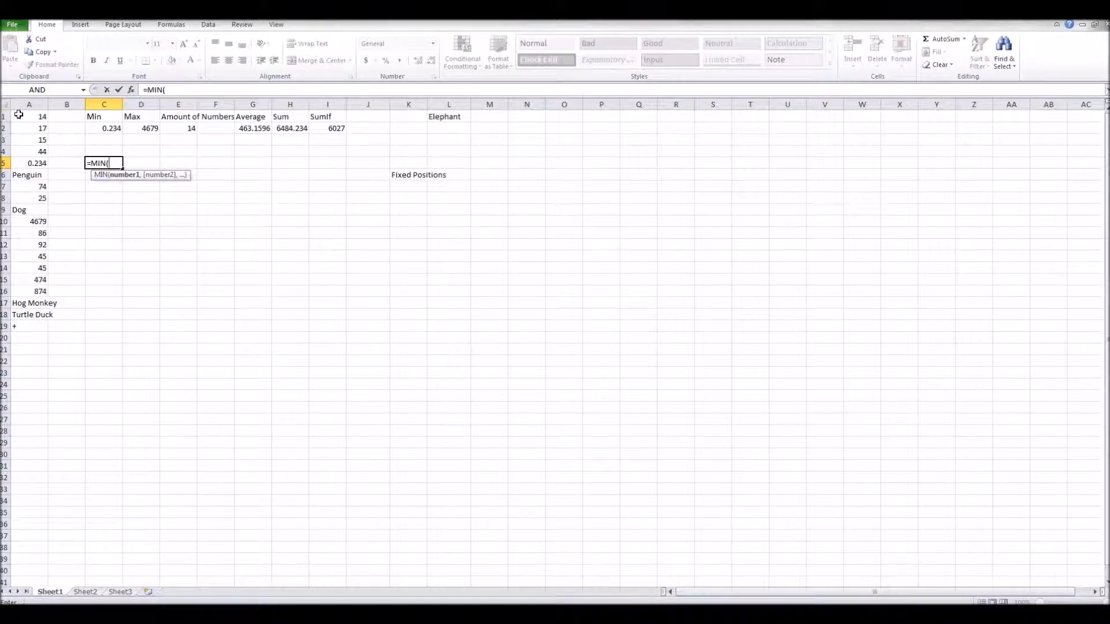
type("A21")
key("BackSpace")
key("BackSpace")
type("1")
left_click_drag(47, 123, 48, 331)
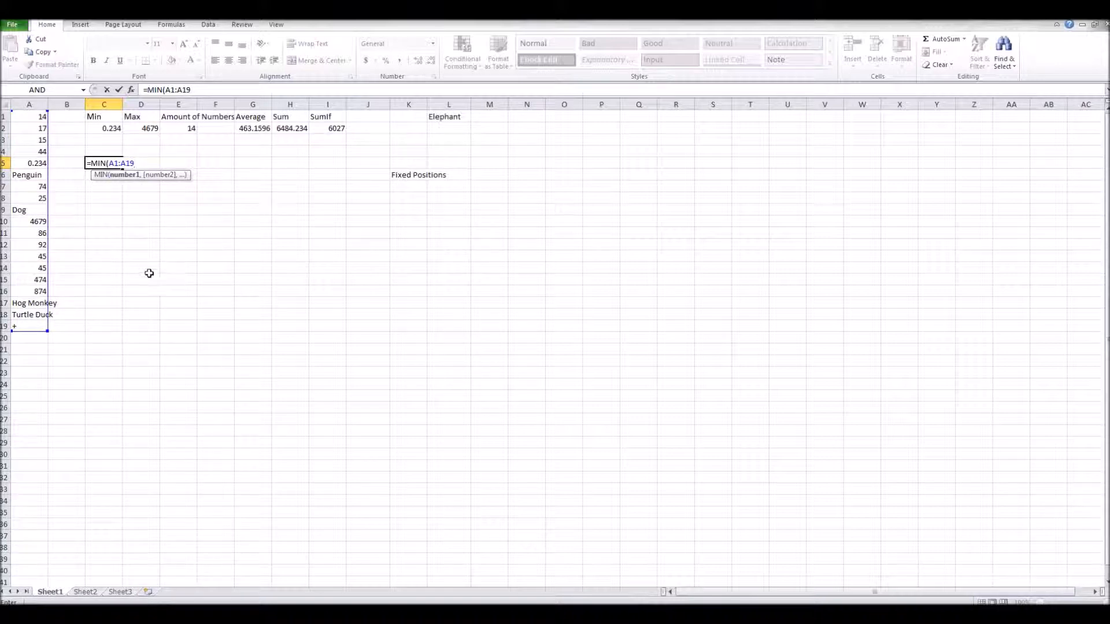
left_click(156, 250)
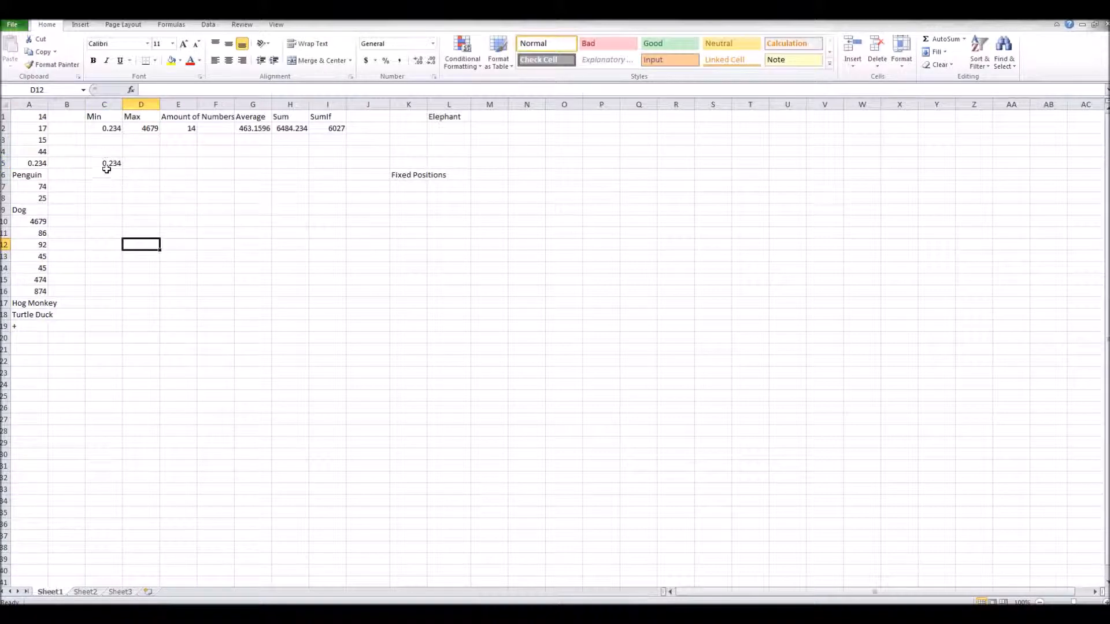
Enter the formula =MAX(A1:A19) in cell D5.
left_click_drag(30, 325, 34, 118)
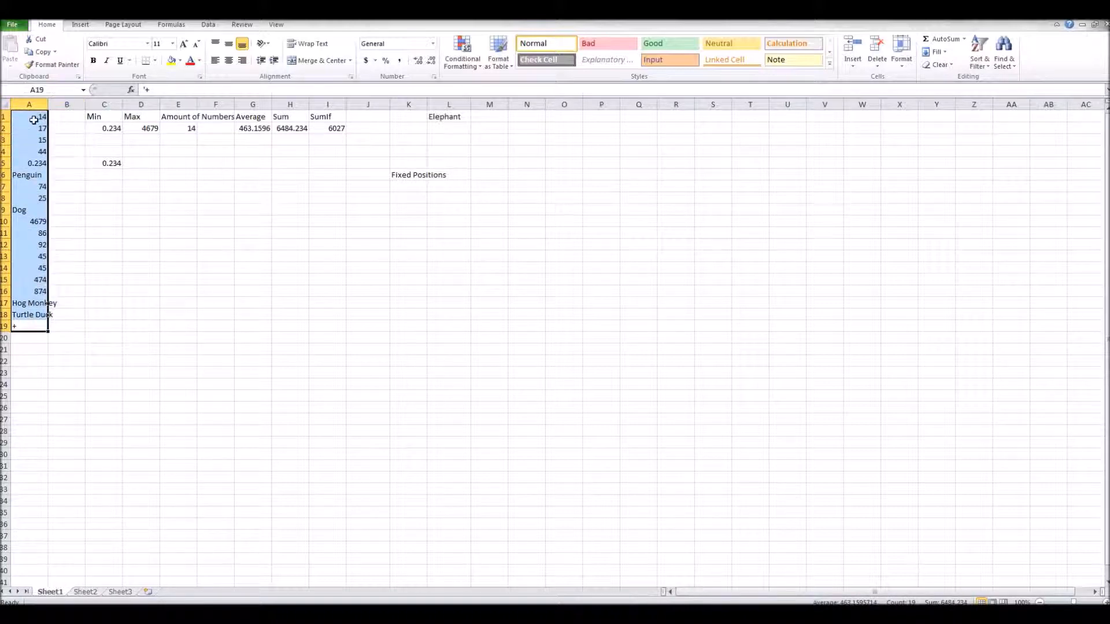
left_click(162, 327)
left_click(139, 155)
left_click(139, 163)
type("=Max")
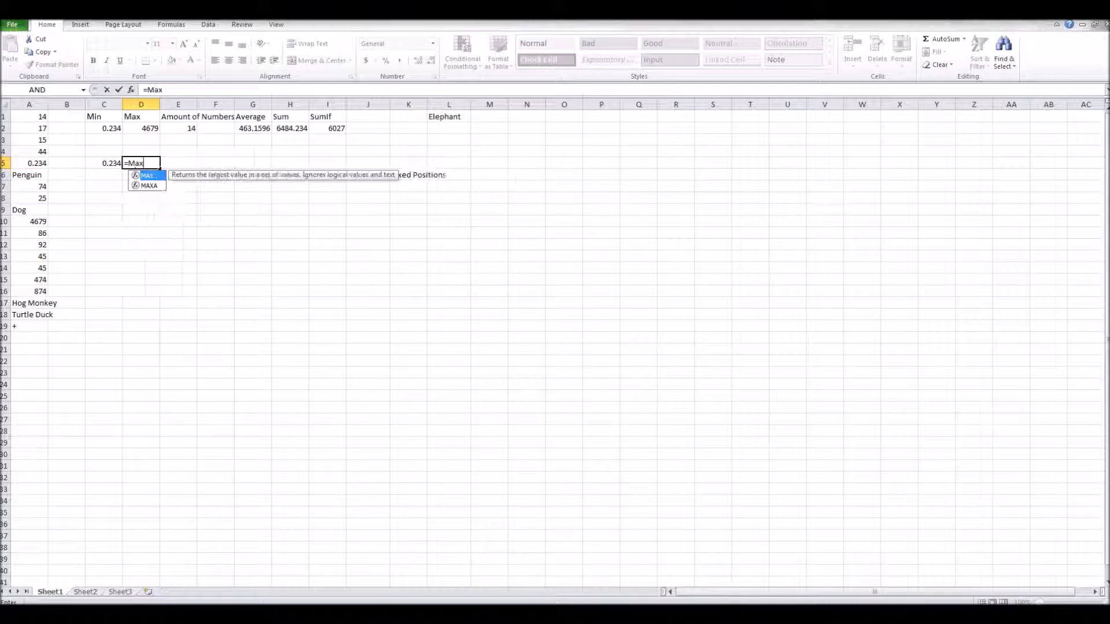
double_click(149, 176)
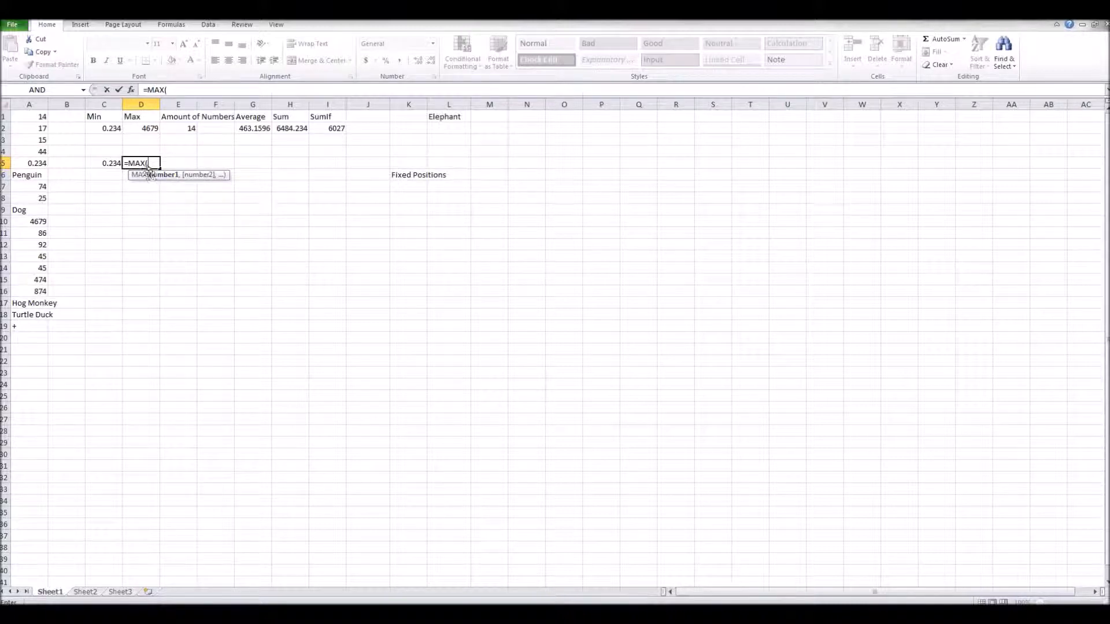
left_click(38, 117)
left_click_drag(48, 121, 31, 327)
left_click(137, 276)
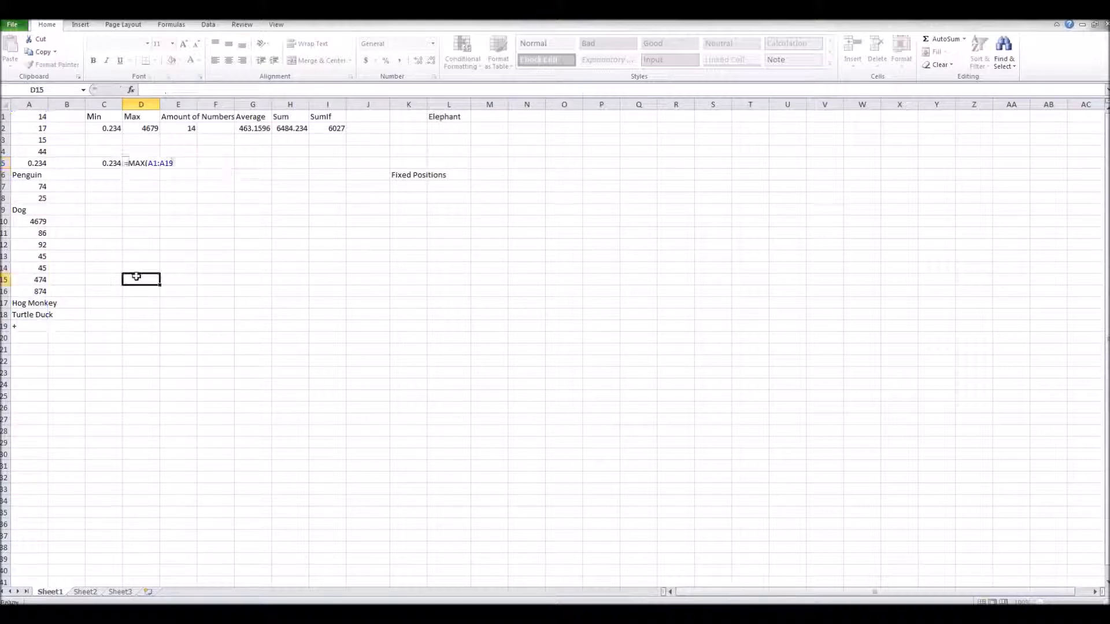
Enter the formula =COUNT(A1:A19) in cell E5 to count the numbers in column A.
left_click(188, 129)
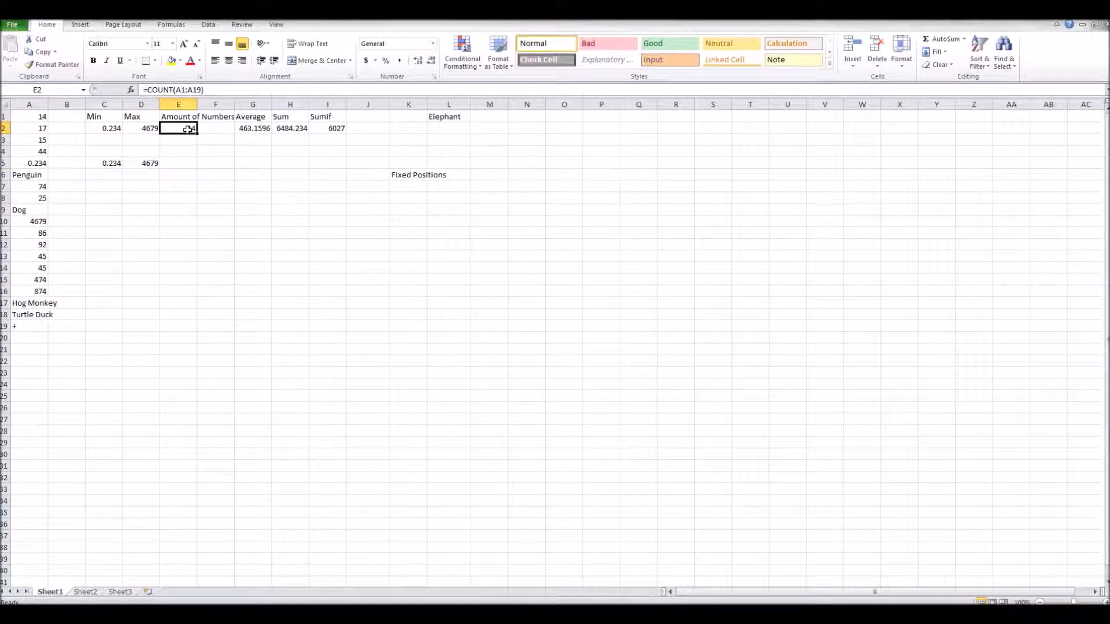
left_click_drag(39, 118, 42, 326)
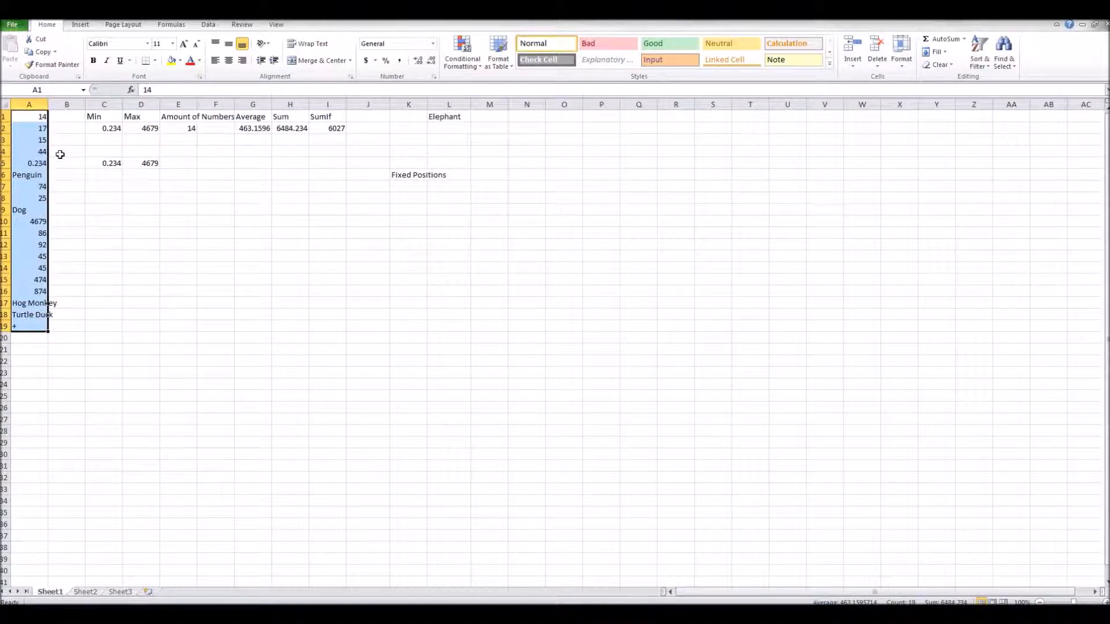
left_click(190, 160)
type("=")
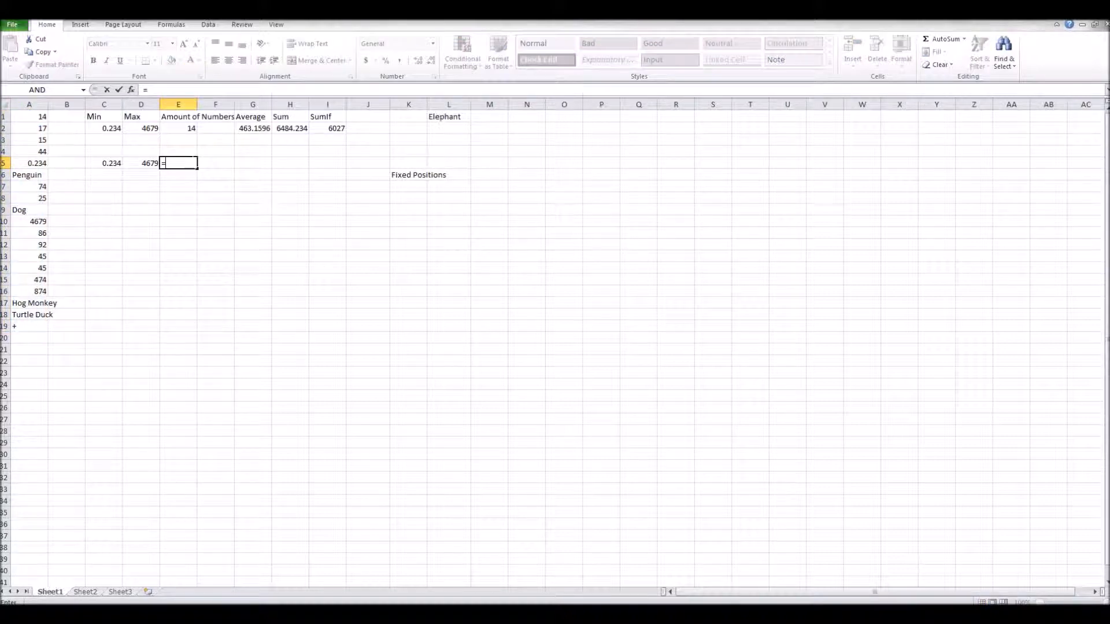
type("Count")
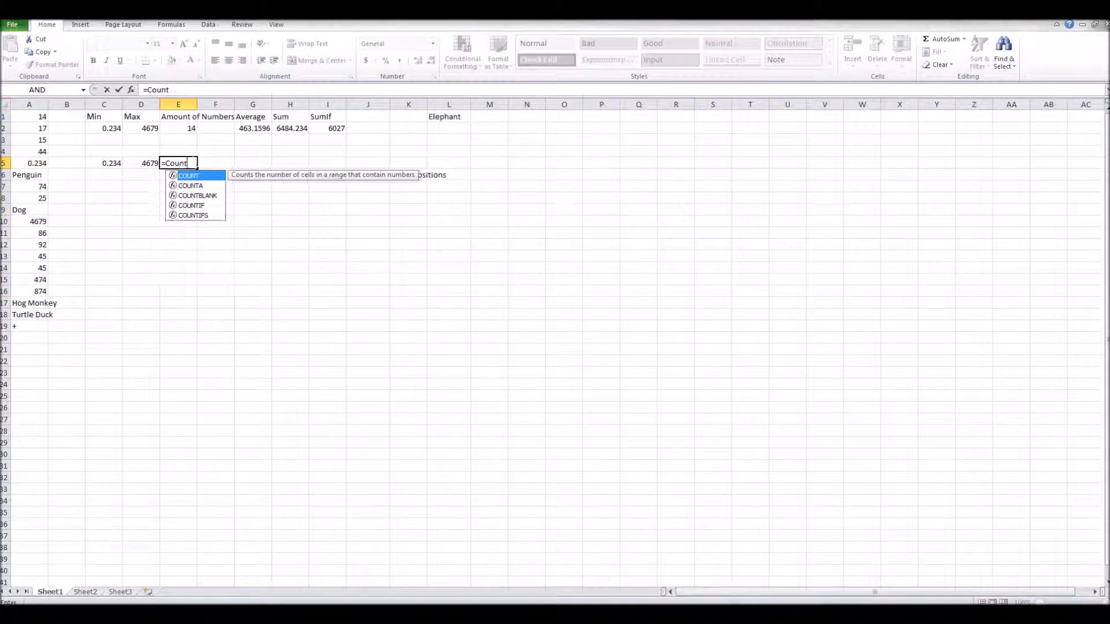
double_click(215, 177)
type("A1")
left_click_drag(40, 120, 43, 328)
key("Return")
left_click(179, 256)
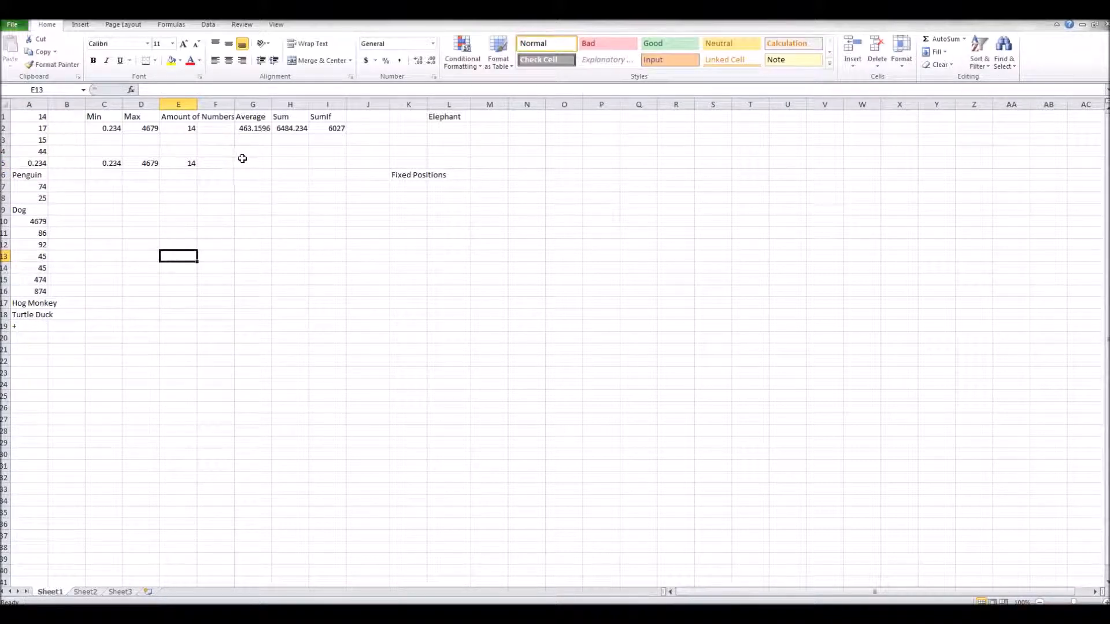
Enter the formula =AVERAGE(A1:A19) in cell G5.
left_click(250, 162)
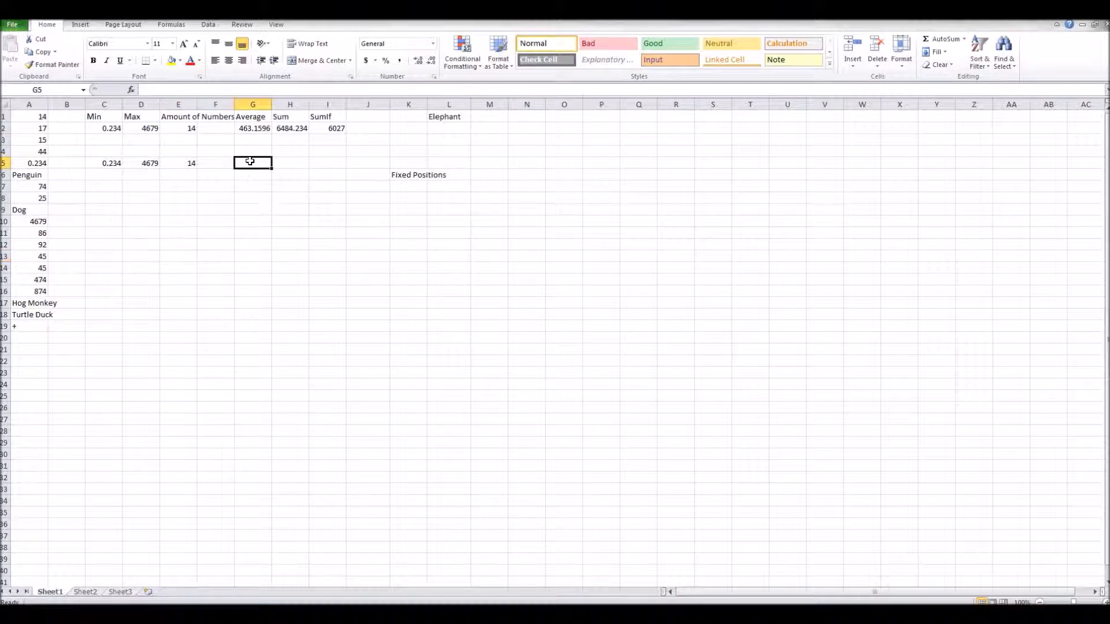
left_click_drag(26, 118, 27, 323)
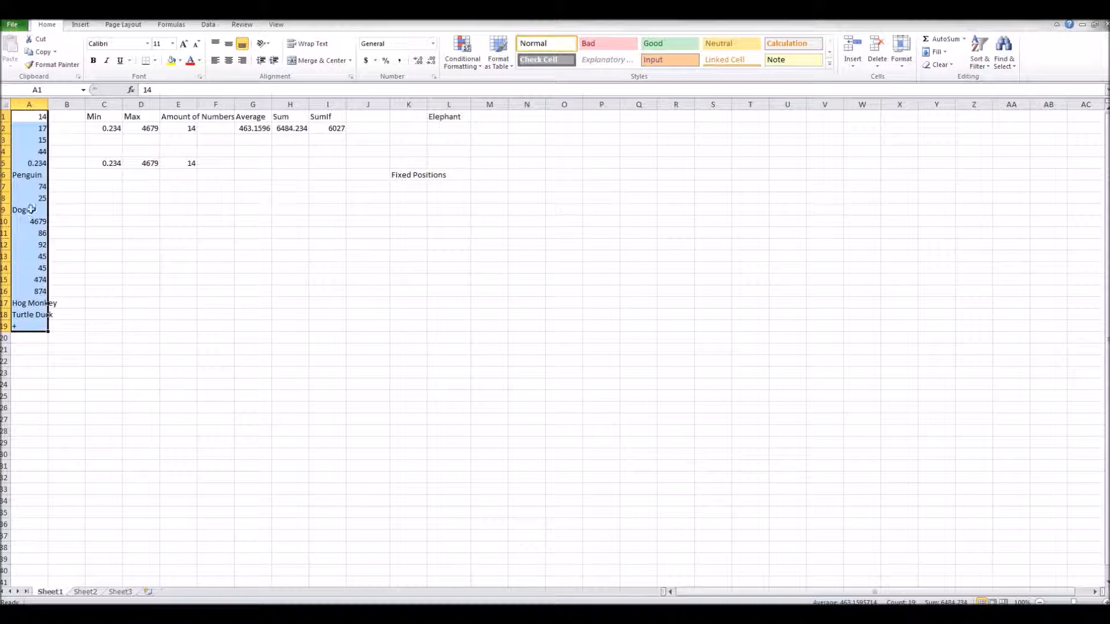
left_click(248, 161)
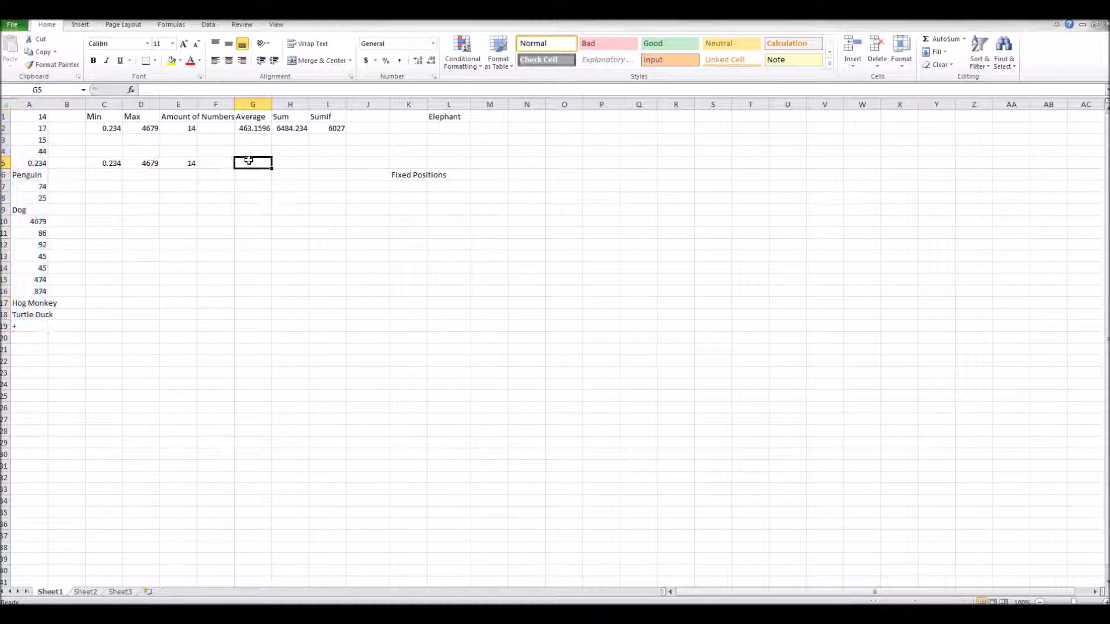
type("=")
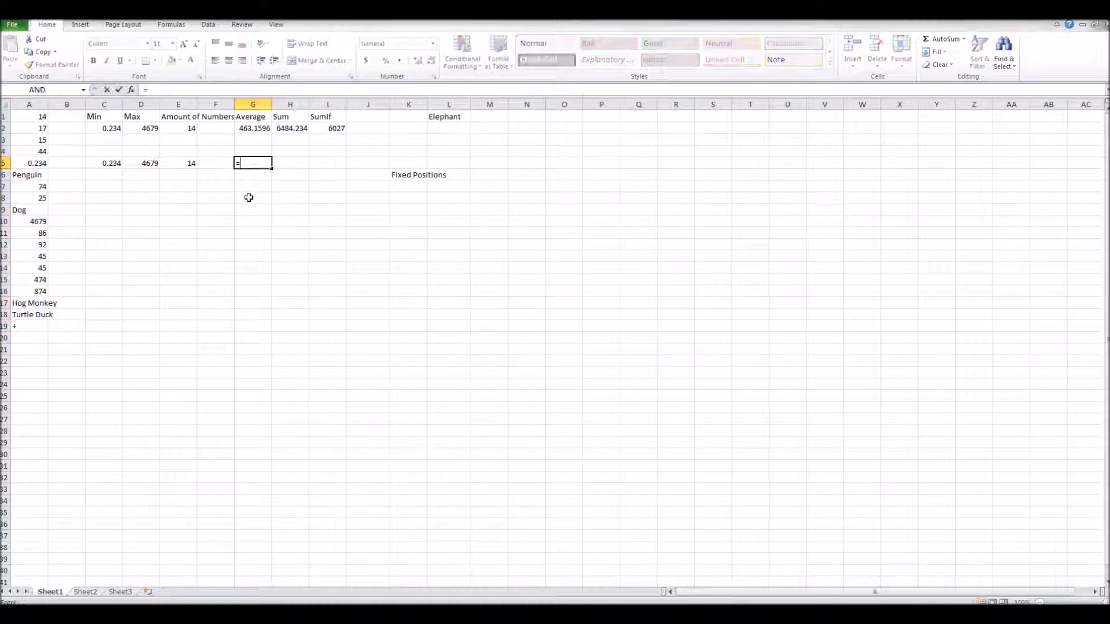
type("aver")
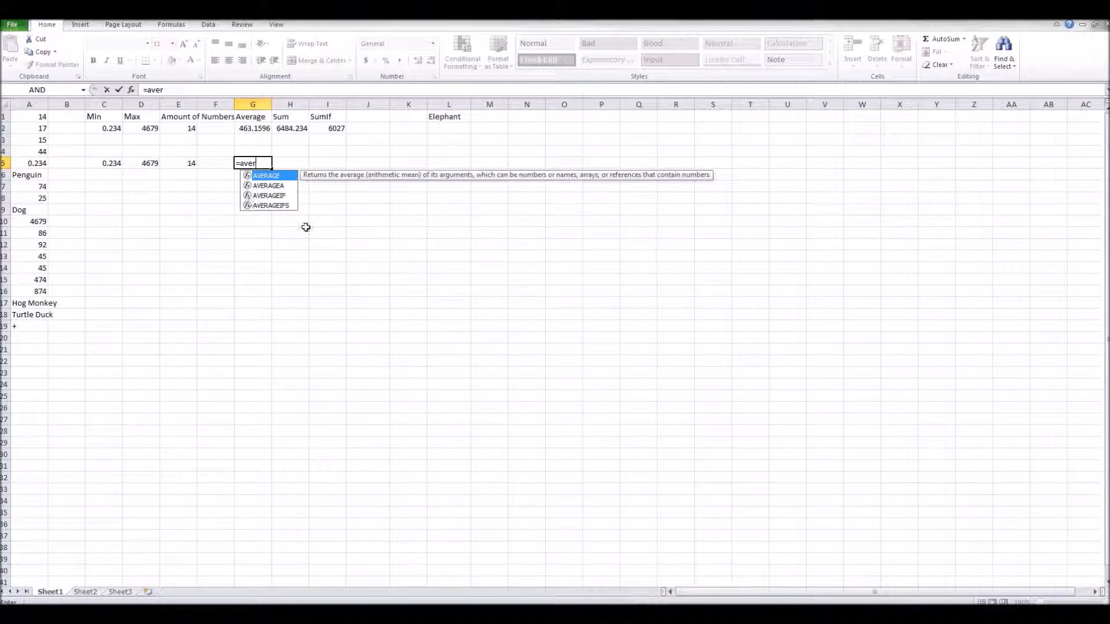
double_click(278, 175)
left_click(40, 117)
left_click_drag(41, 117, 33, 330)
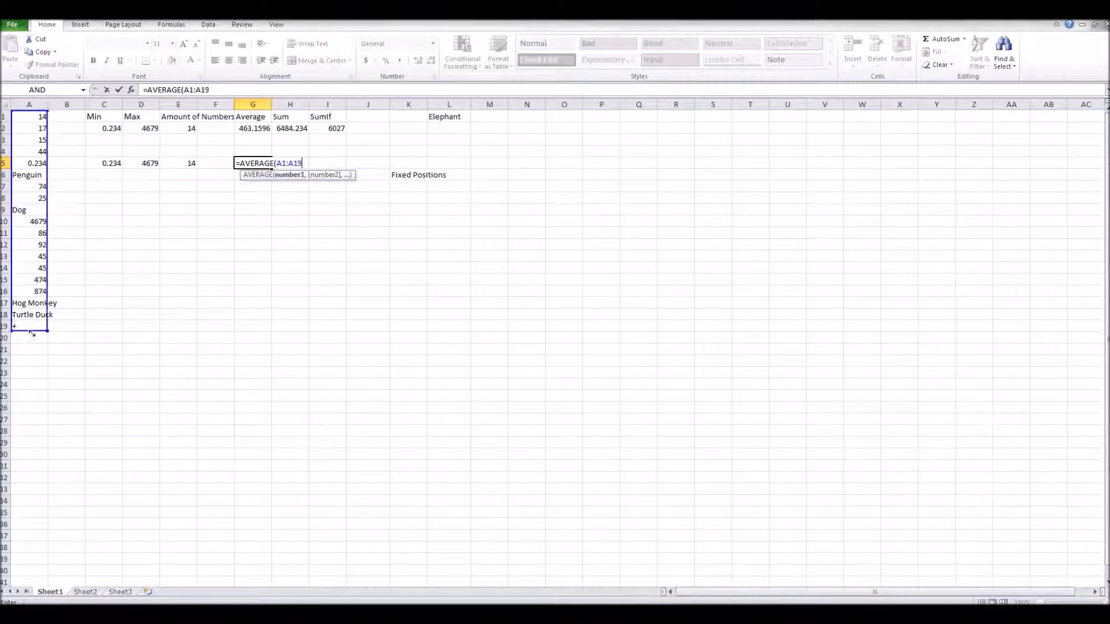
key("Return")
Enter a SUM formula over the column A values starting at A1 in cell H5.
left_click(290, 127)
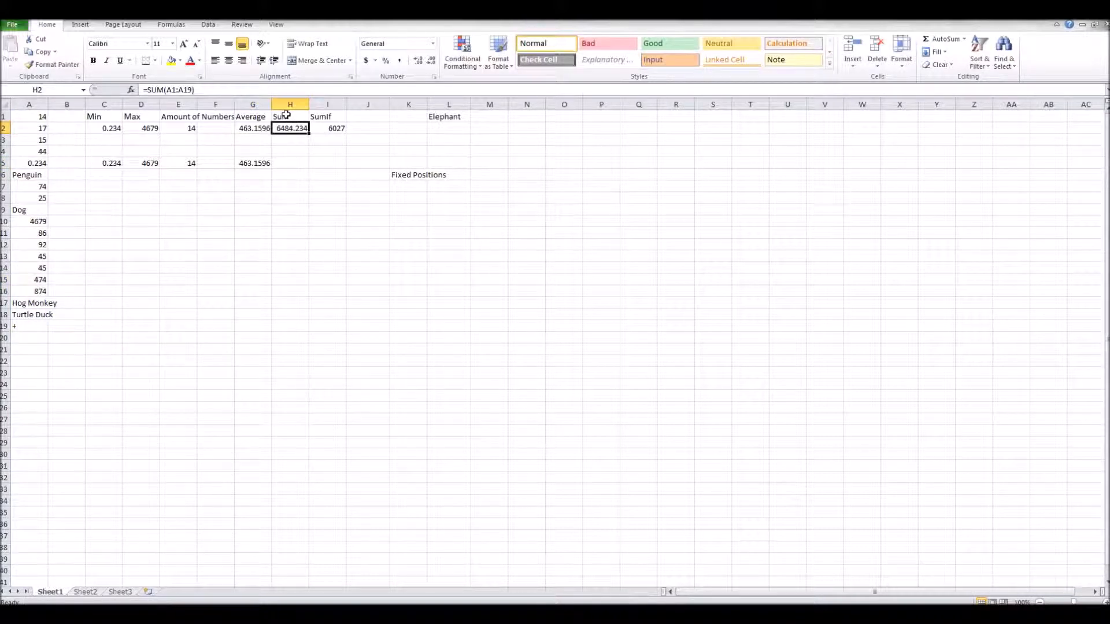
left_click_drag(41, 116, 42, 322)
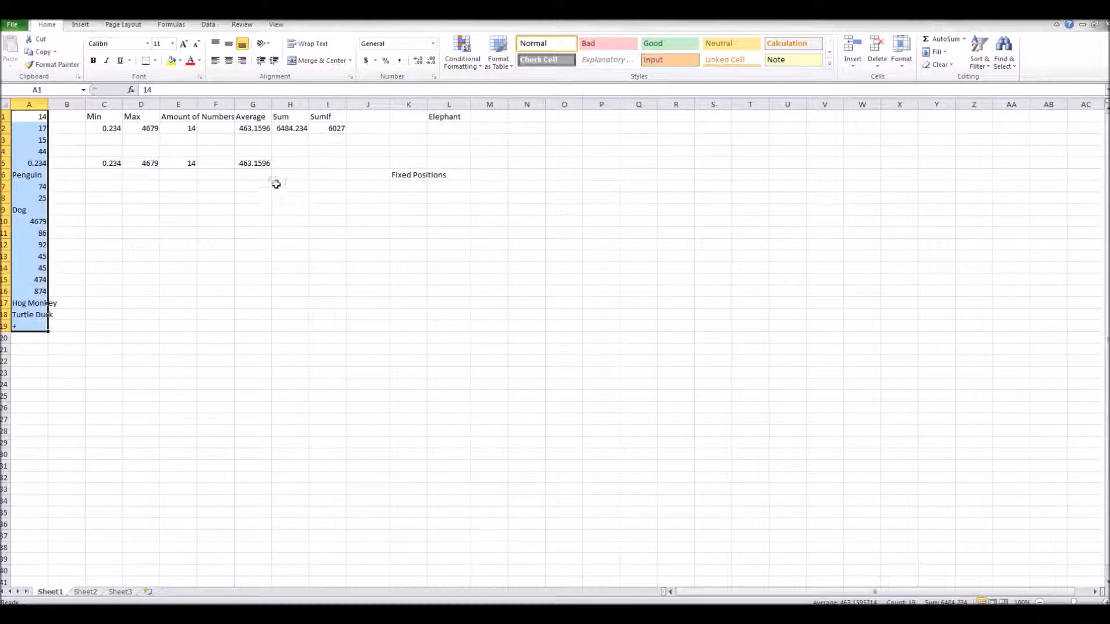
left_click(291, 163)
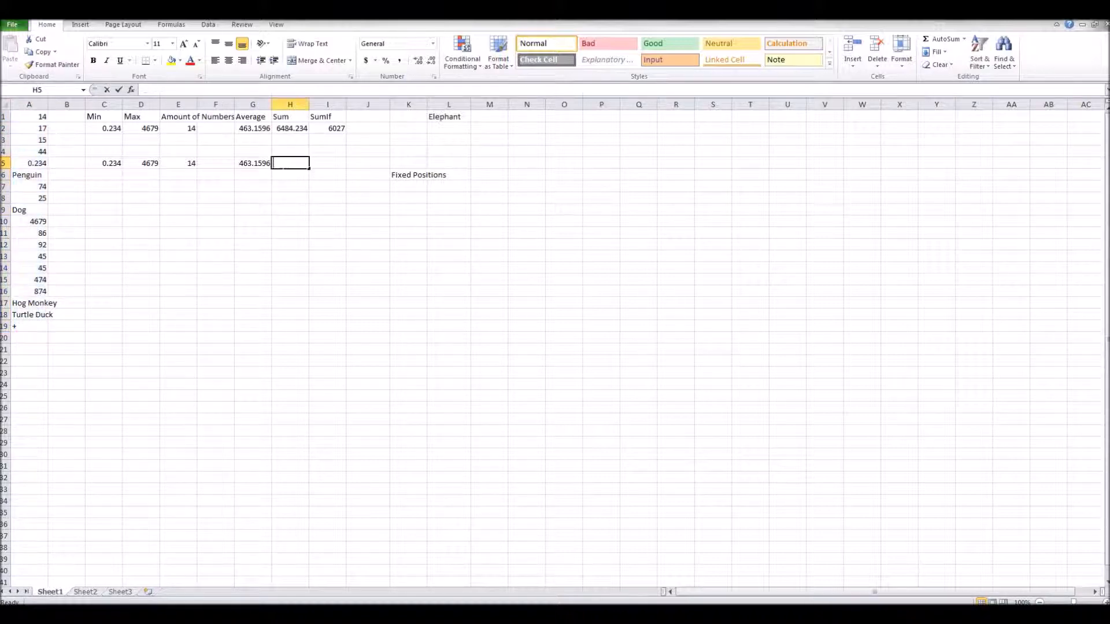
type("=sum")
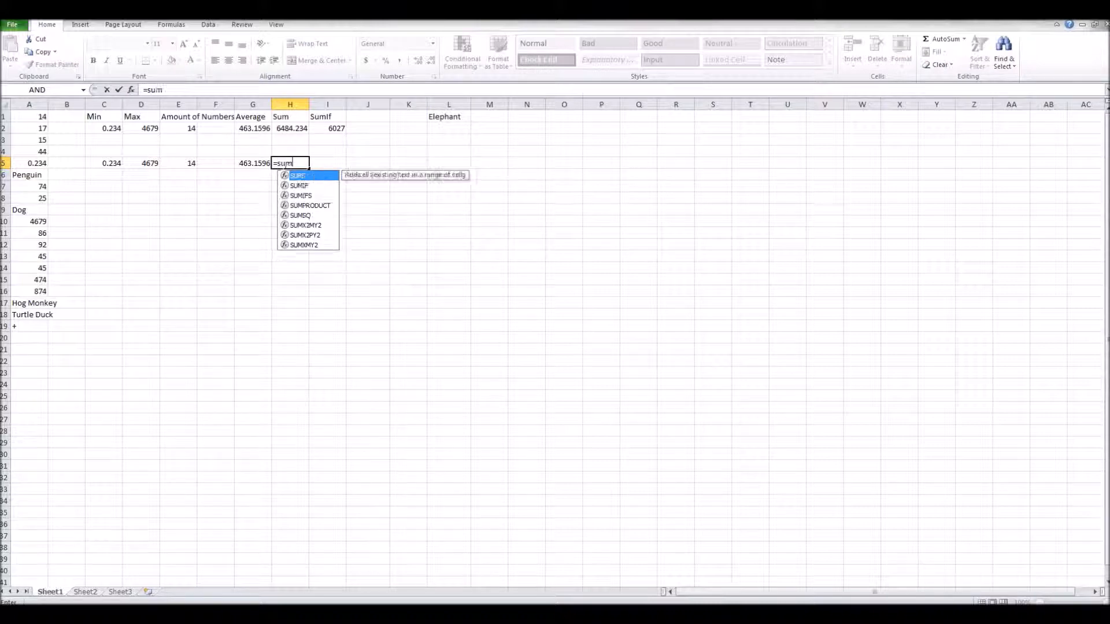
double_click(303, 177)
type("A1")
left_click_drag(47, 120, 29, 315)
key("Return")
left_click(205, 284)
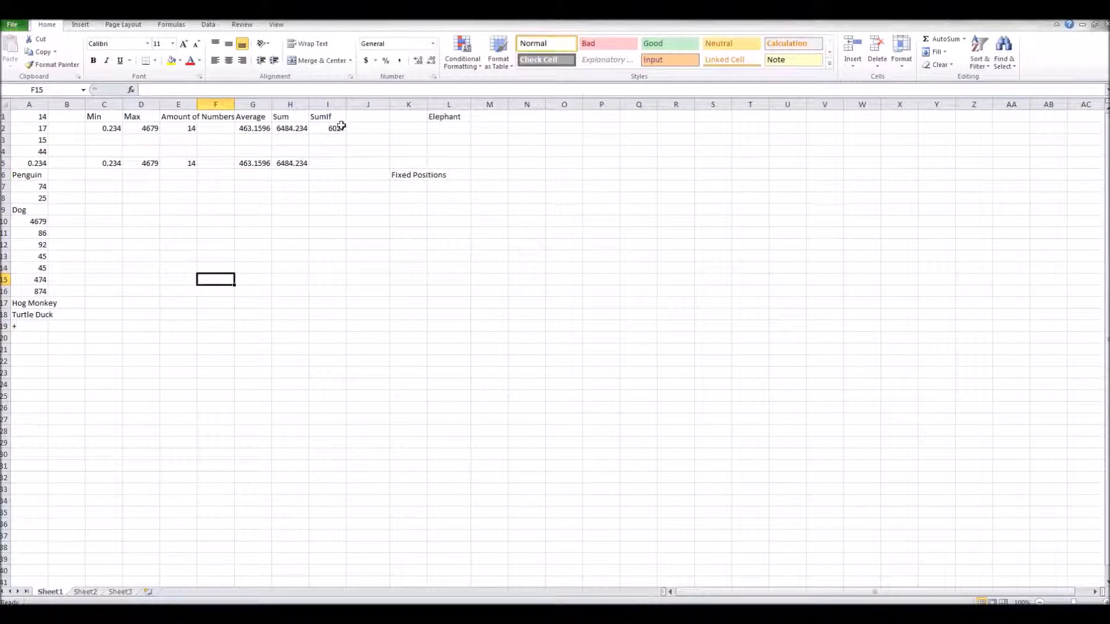
Inspect the SUMIF formula in I2 and the column A range it uses.
left_click(332, 126)
left_click(330, 118)
left_click(332, 127)
left_click(139, 140)
left_click_drag(39, 116, 32, 328)
left_click(323, 128)
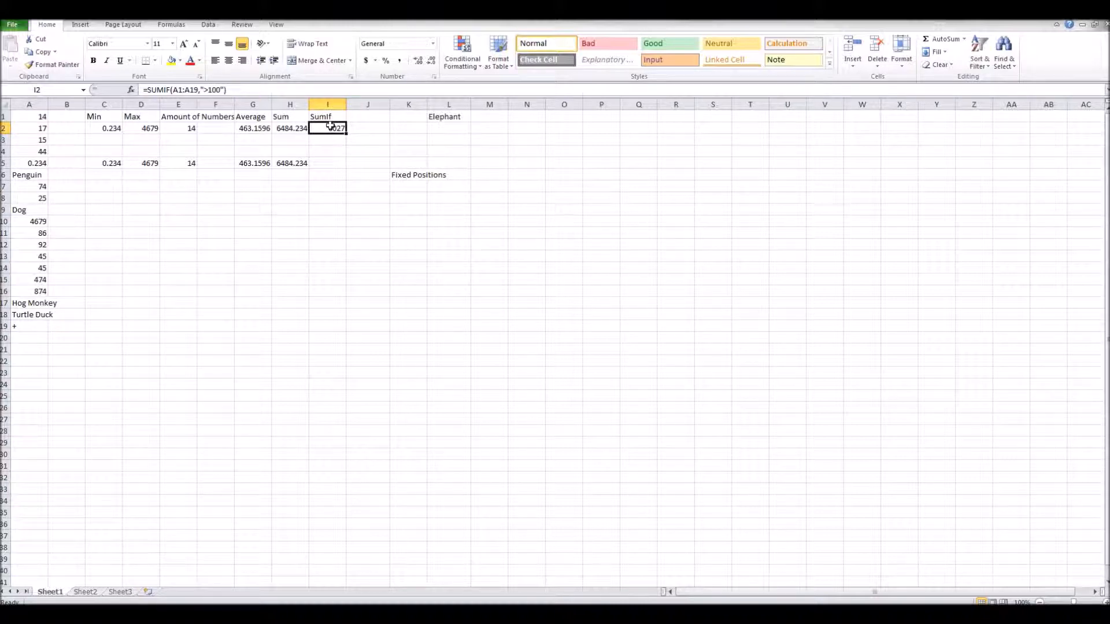
Enter a SUMIF formula in I5 summing A1:A19 values with the criterion <100.
left_click(334, 163)
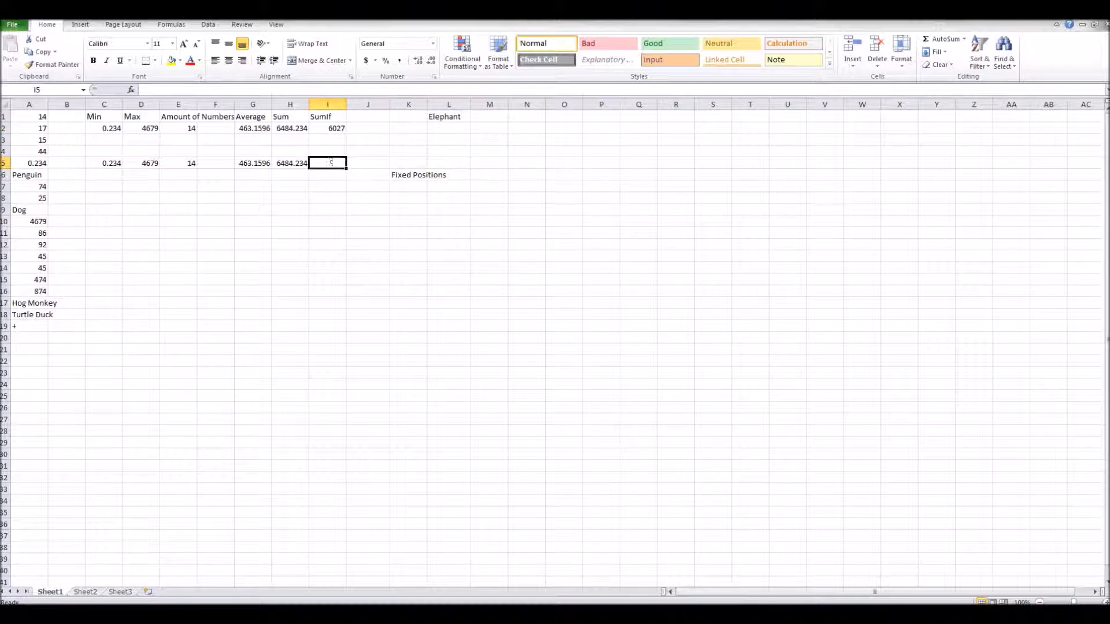
type("=sum")
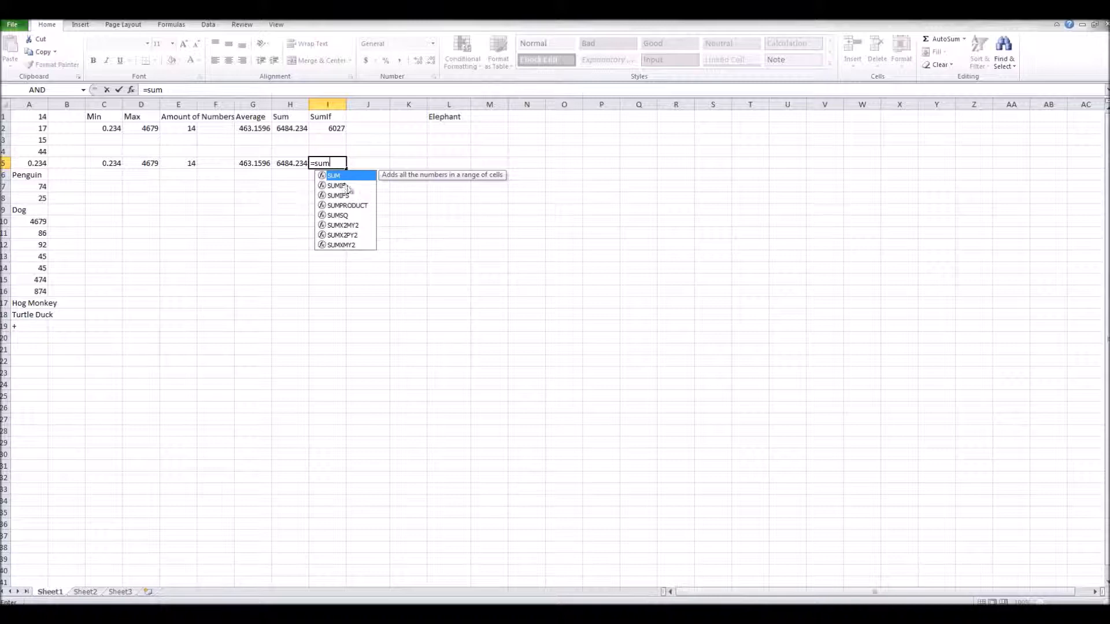
double_click(348, 189)
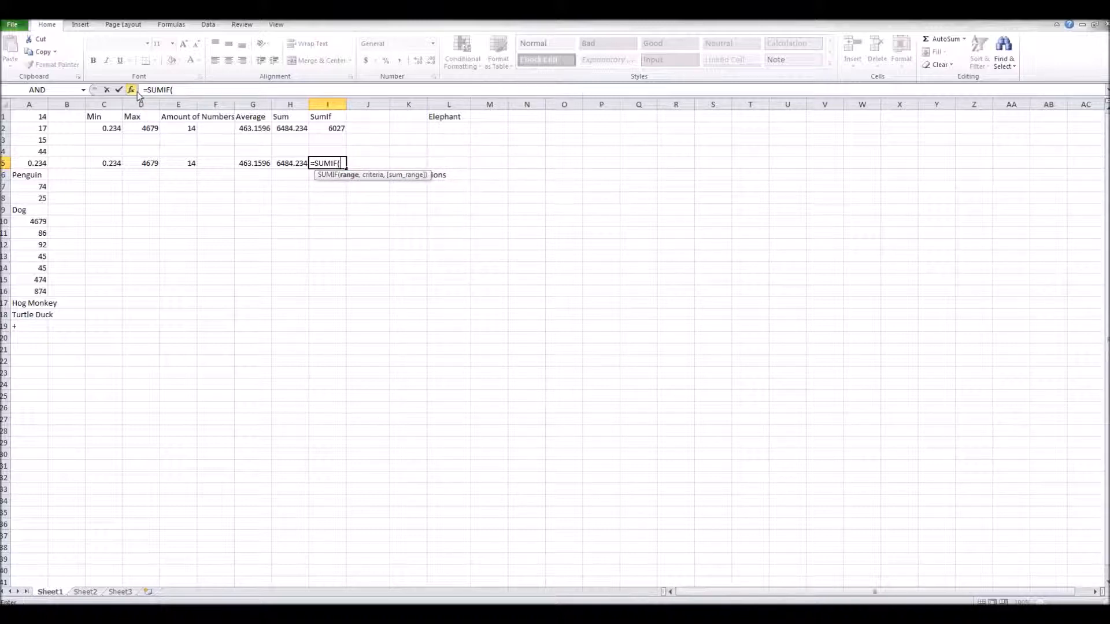
type("A1")
left_click_drag(46, 120, 35, 325)
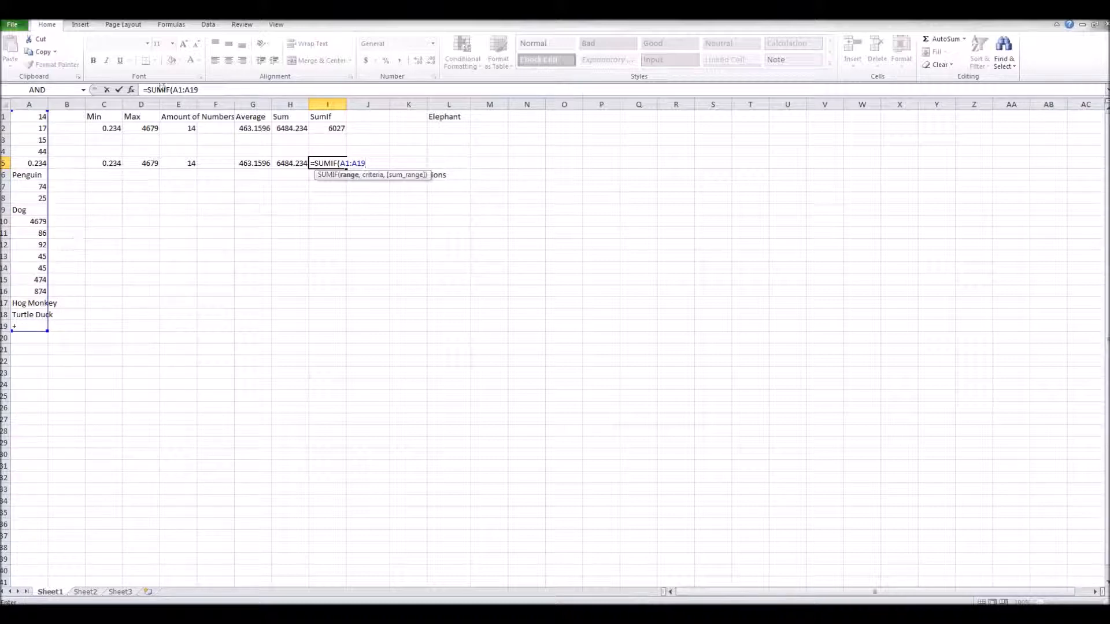
left_click(133, 89)
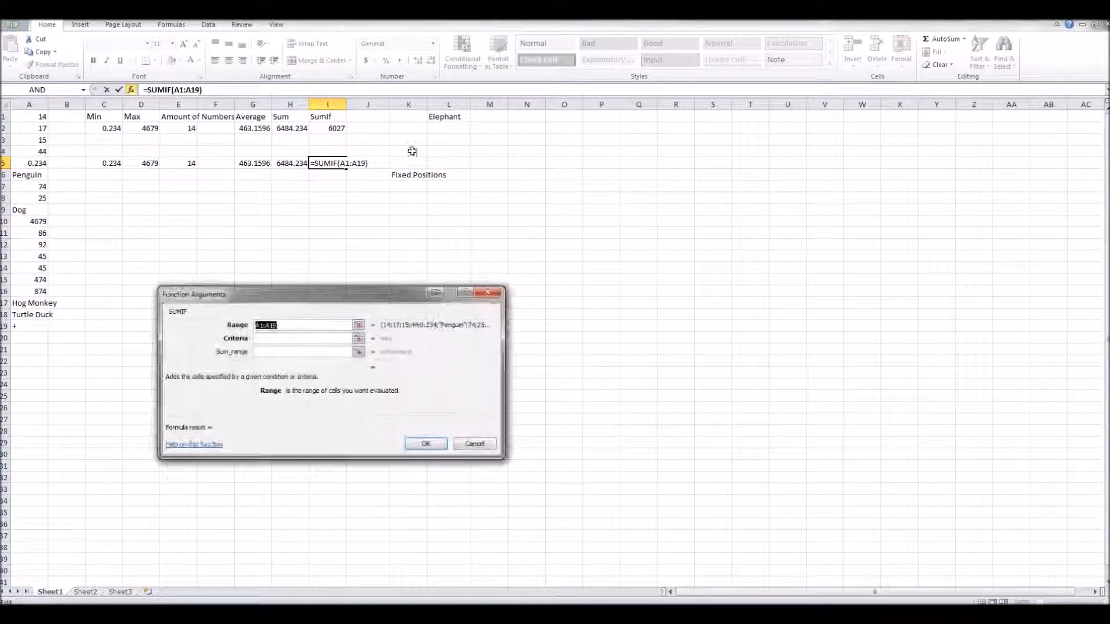
left_click(280, 339)
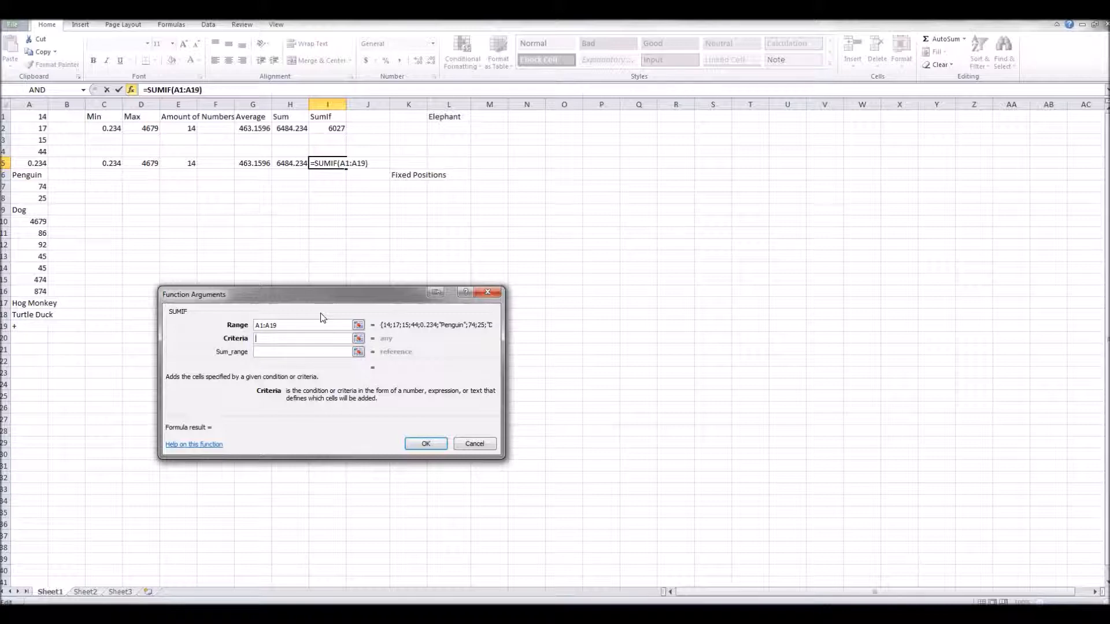
type("<100")
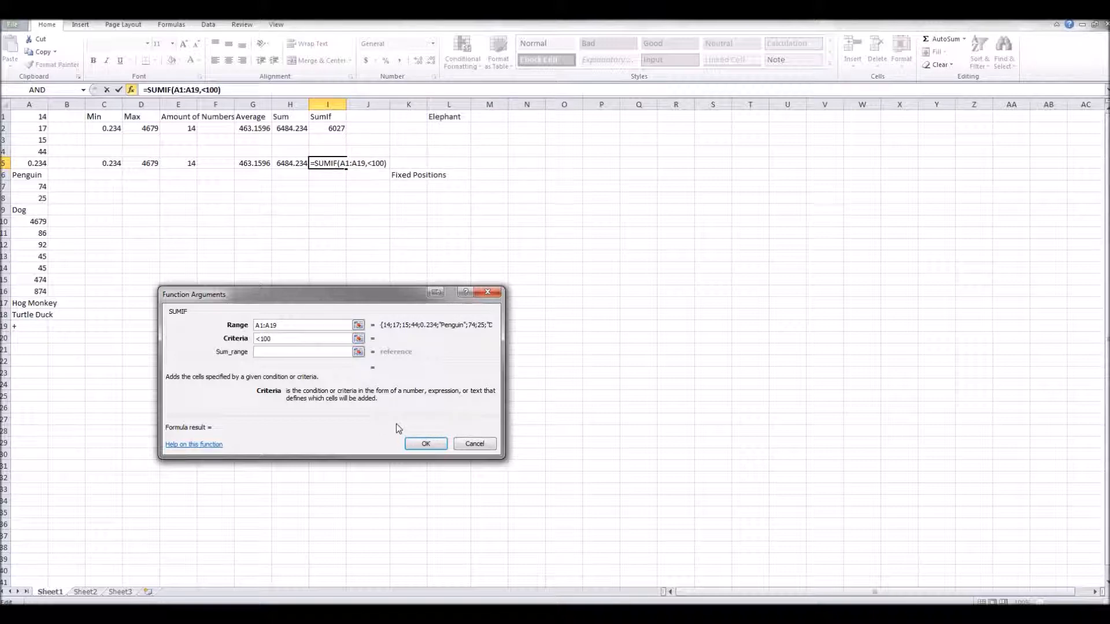
left_click(426, 444)
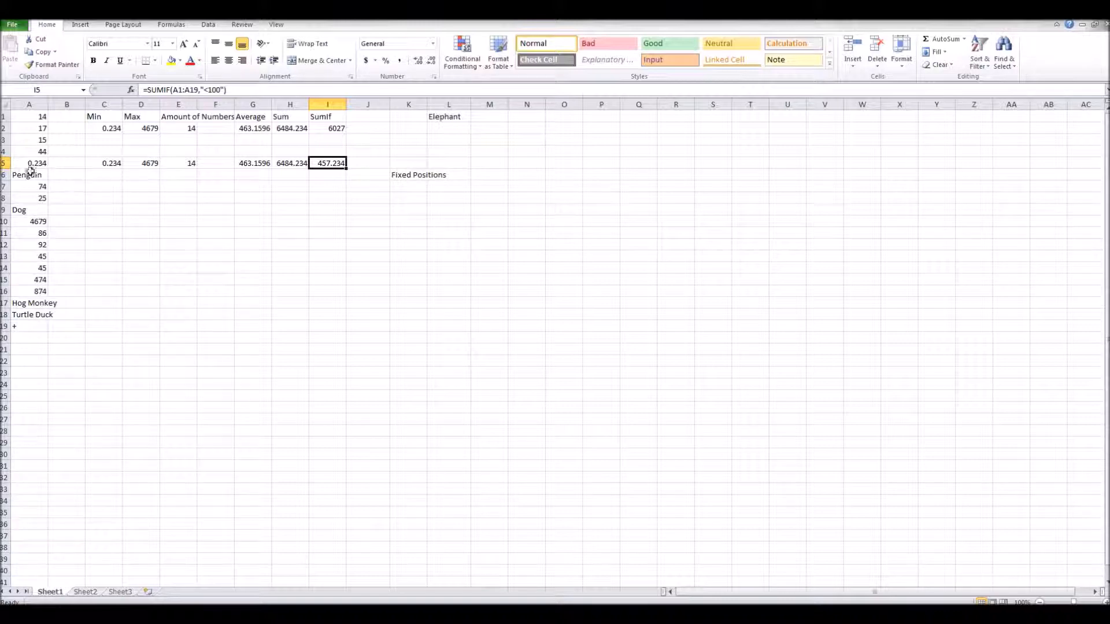
Enter the formula =L1 in cell K8 to reference the Elephant label.
left_click_drag(24, 118, 27, 324)
left_click(216, 269)
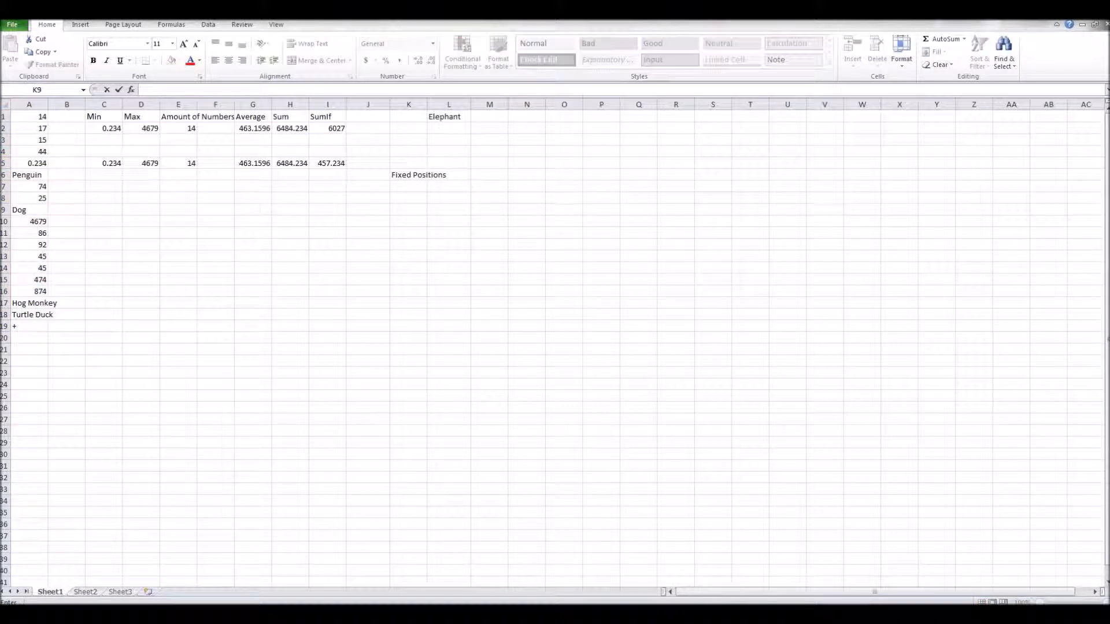
left_click(417, 197)
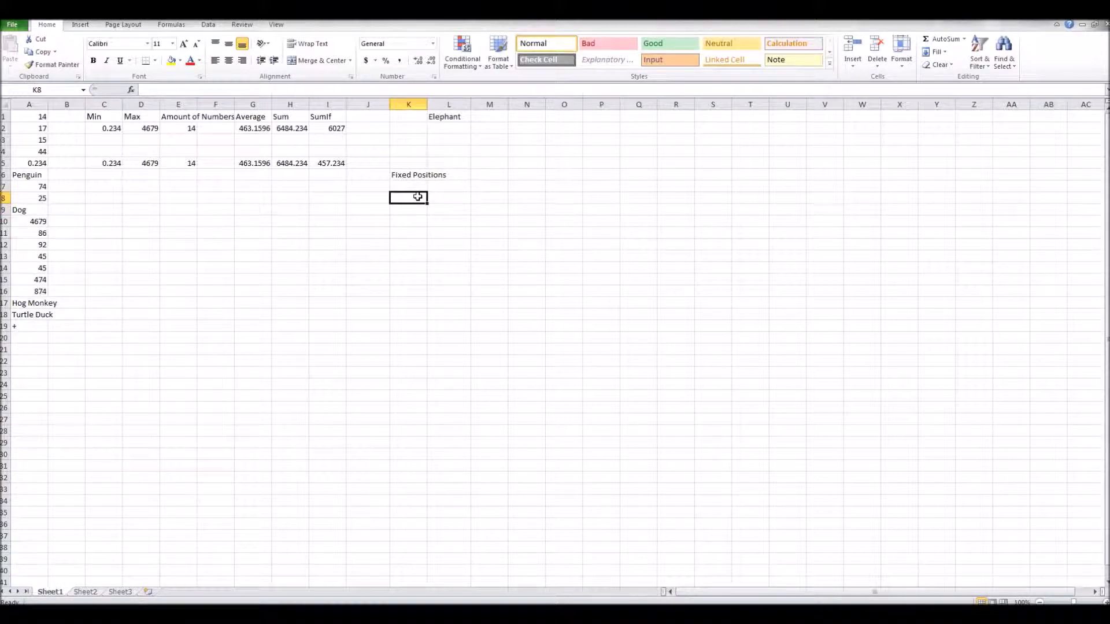
type("=L1")
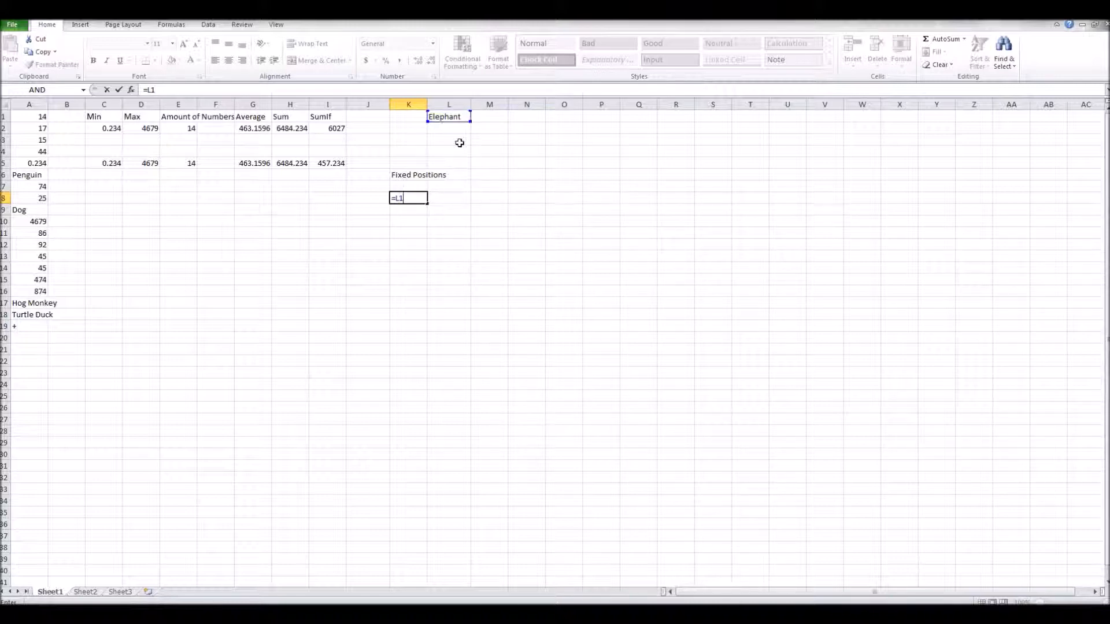
left_click(452, 197)
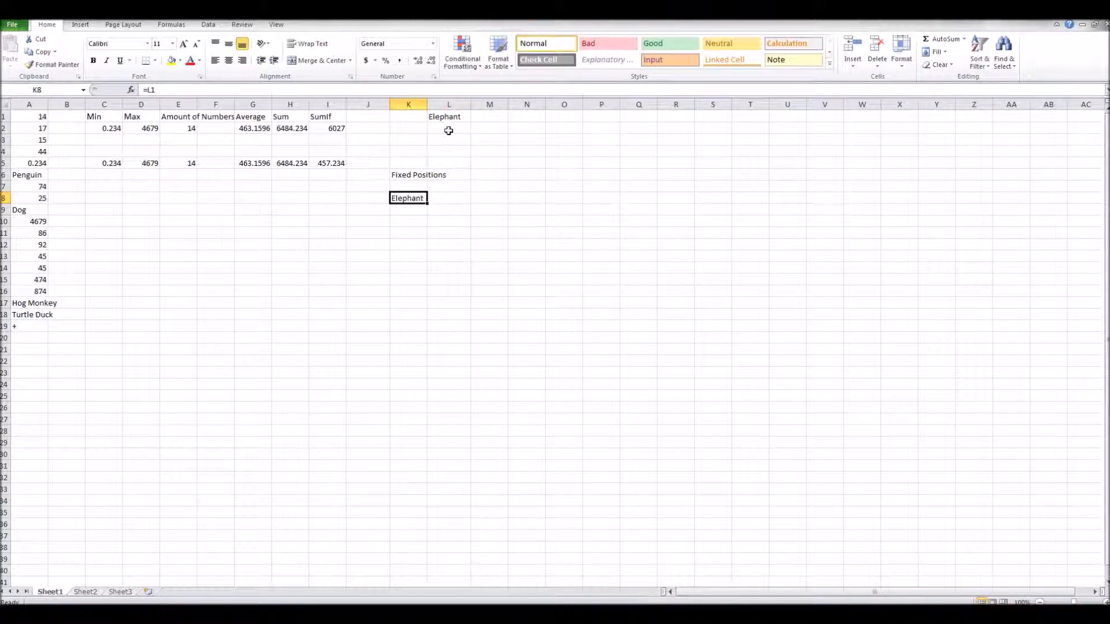
Copy the K8 formula into L8 and K9 and inspect how the references shift.
left_click(407, 194)
key("ctrl+c")
left_click(446, 198)
key("ctrl+v")
left_click(513, 196)
left_click(488, 117)
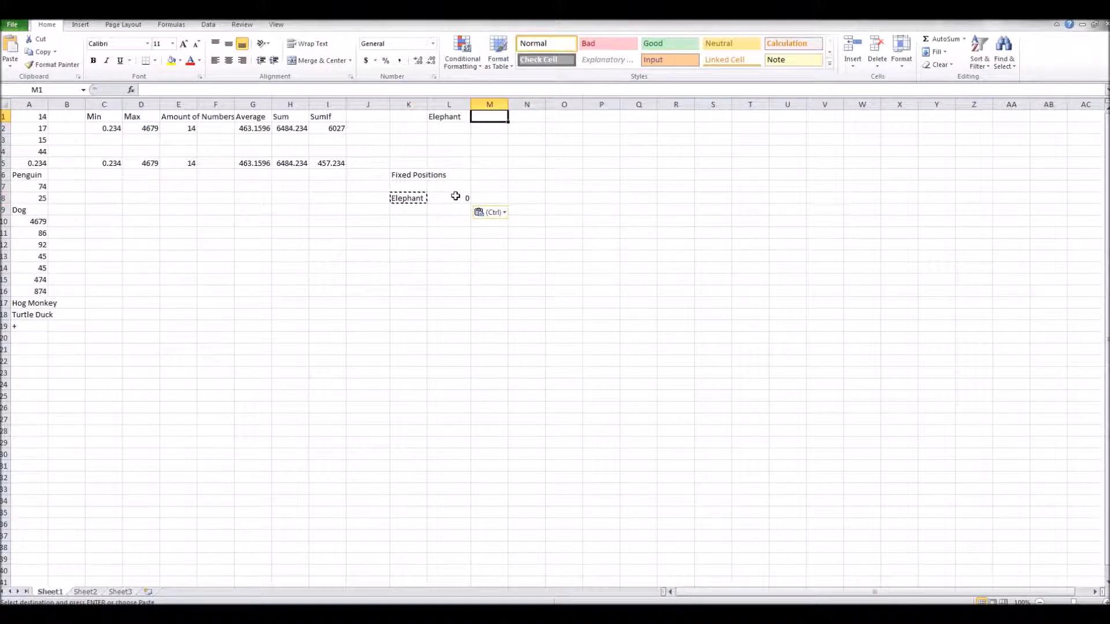
left_click(409, 211)
key("ctrl+v")
left_click(477, 199)
left_click(412, 209)
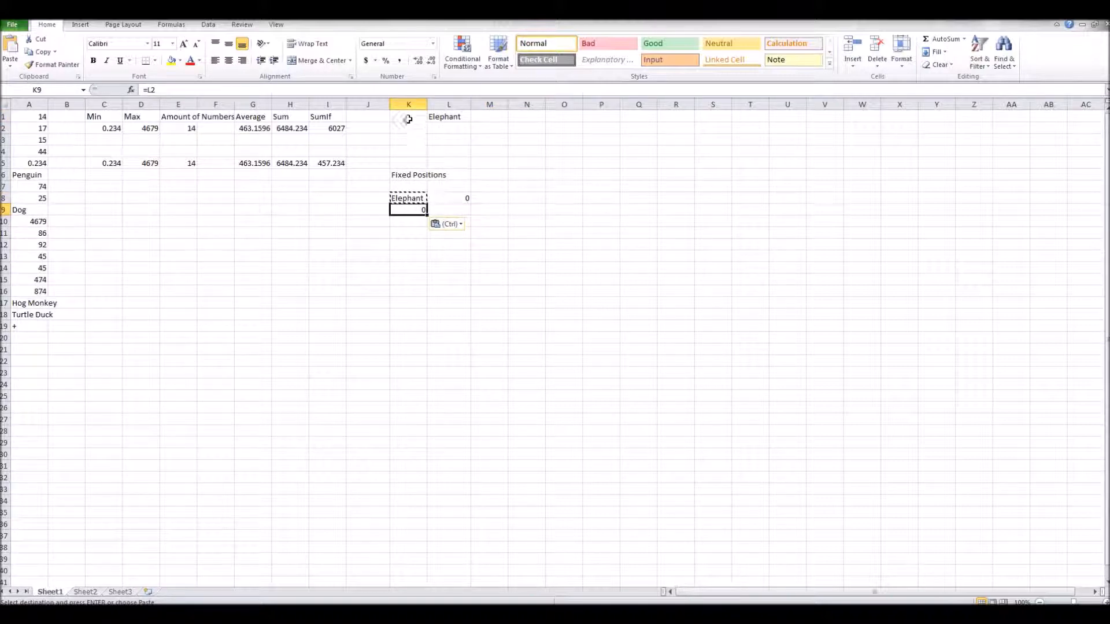
left_click(495, 184)
left_click(447, 197)
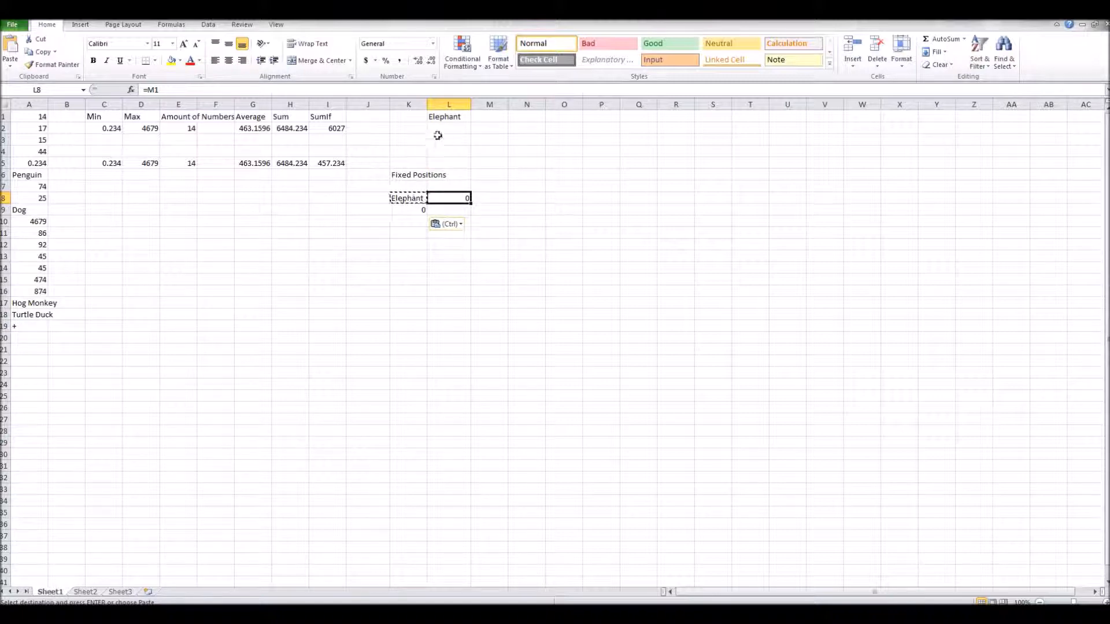
left_click(446, 116)
left_click(410, 201)
Change the K8 formula to =$L1 to fix the column reference.
double_click(383, 244)
double_click(404, 198)
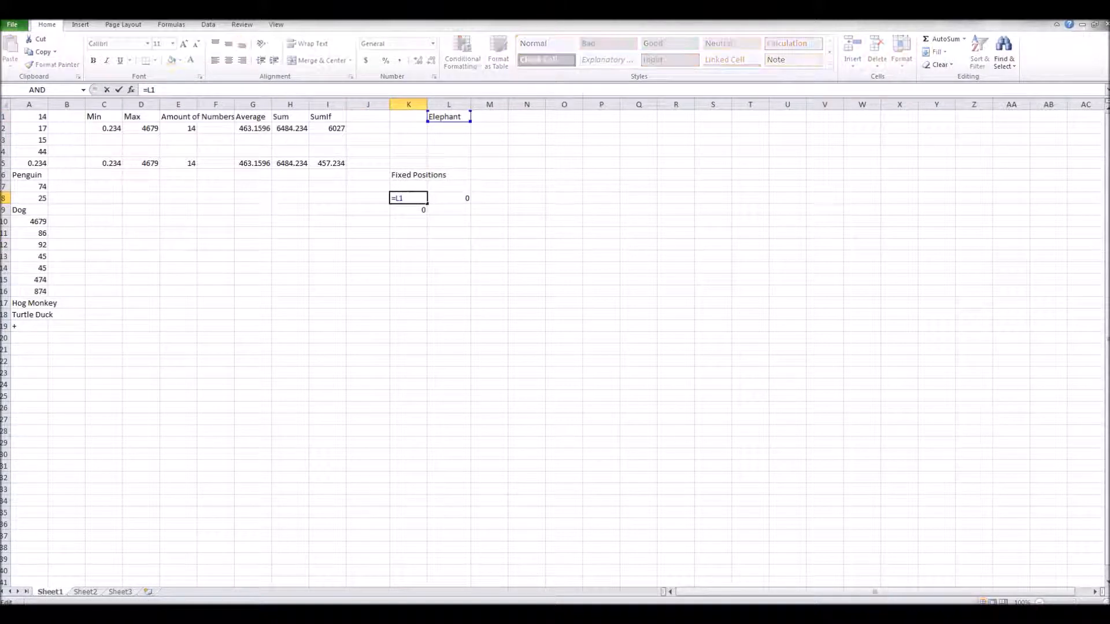
key("BackSpace")
key("BackSpace")
type("$l1")
left_click(490, 221)
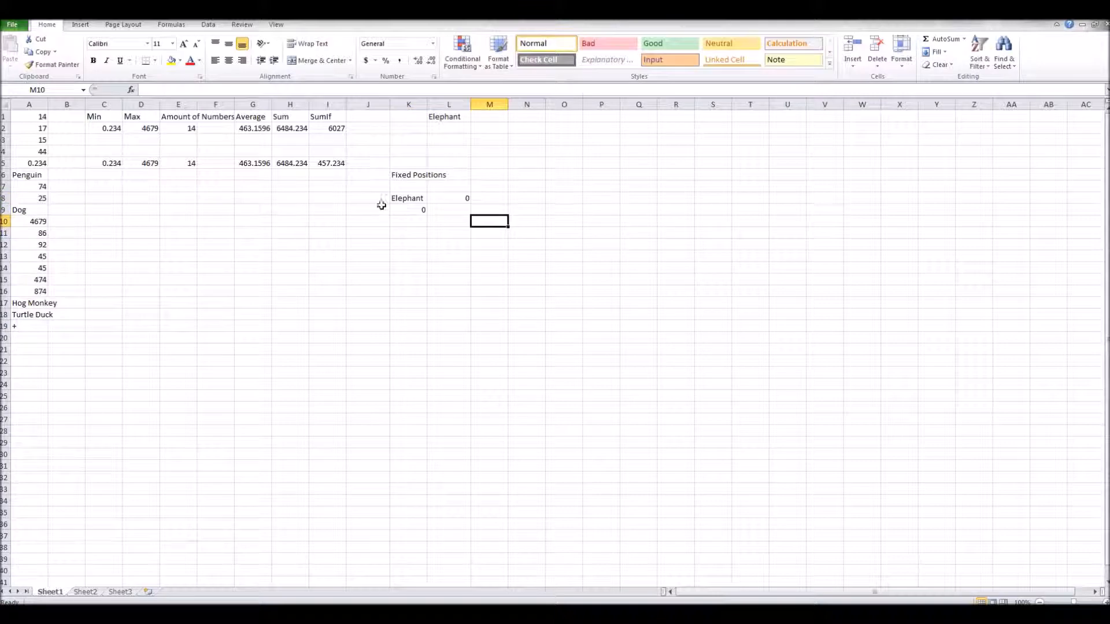
Copy the K8 formula and paste it into J8, M8 and N8.
left_click(415, 196)
key("ctrl+c")
left_click(380, 198)
key("ctrl+v")
left_click(496, 196)
key("ctrl+v")
left_click(519, 197)
key("ctrl+v")
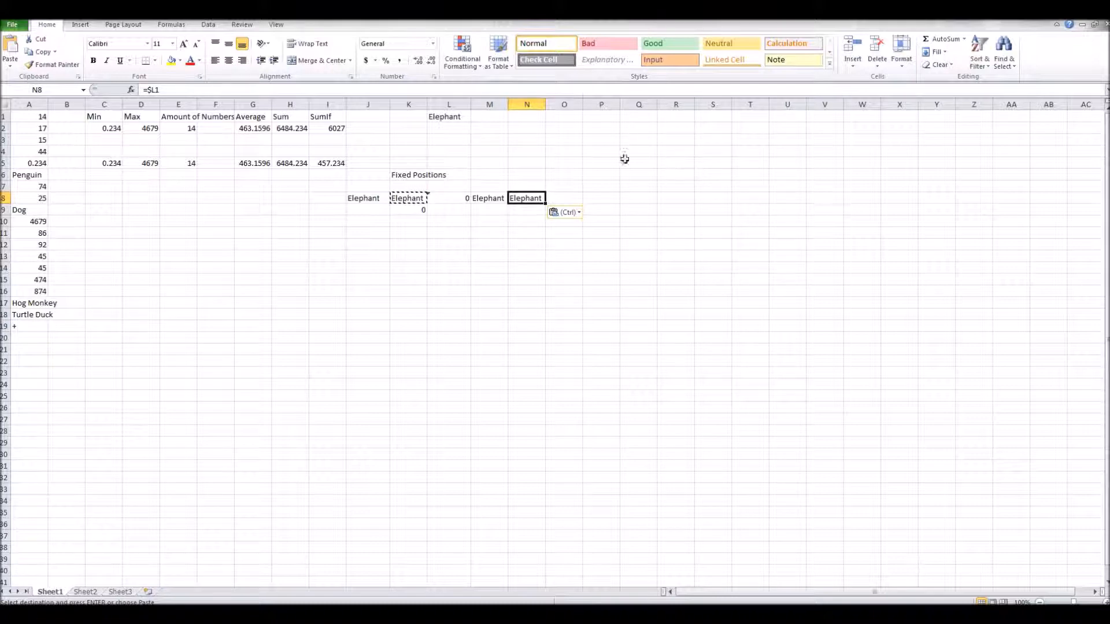
left_click(717, 161)
left_click(450, 221)
key("Escape")
left_click(368, 385)
left_click(548, 303)
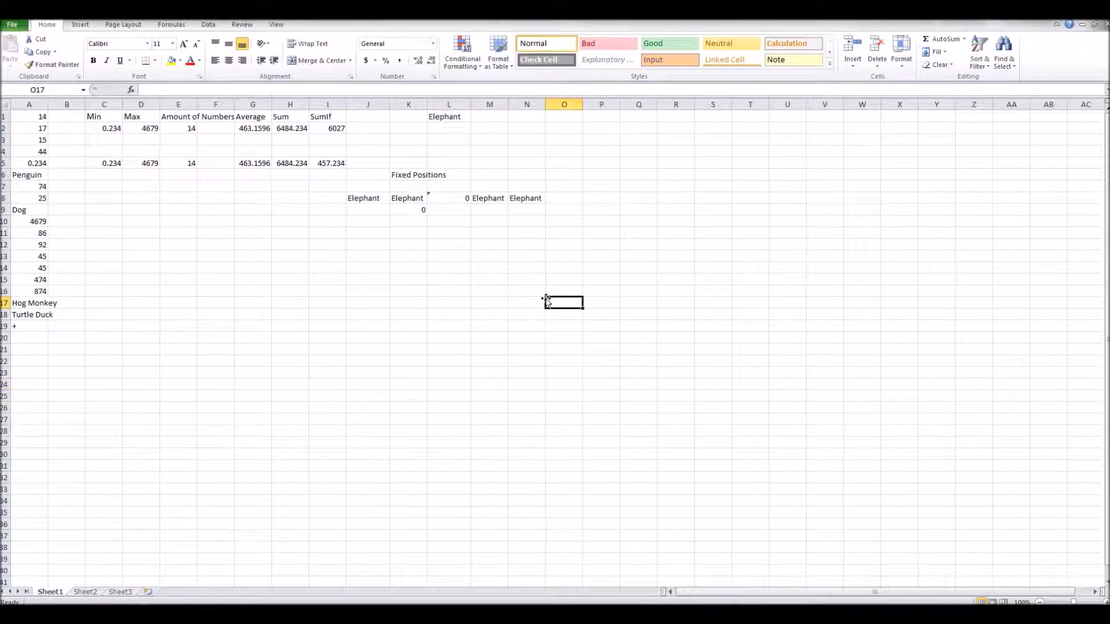
left_click(540, 291)
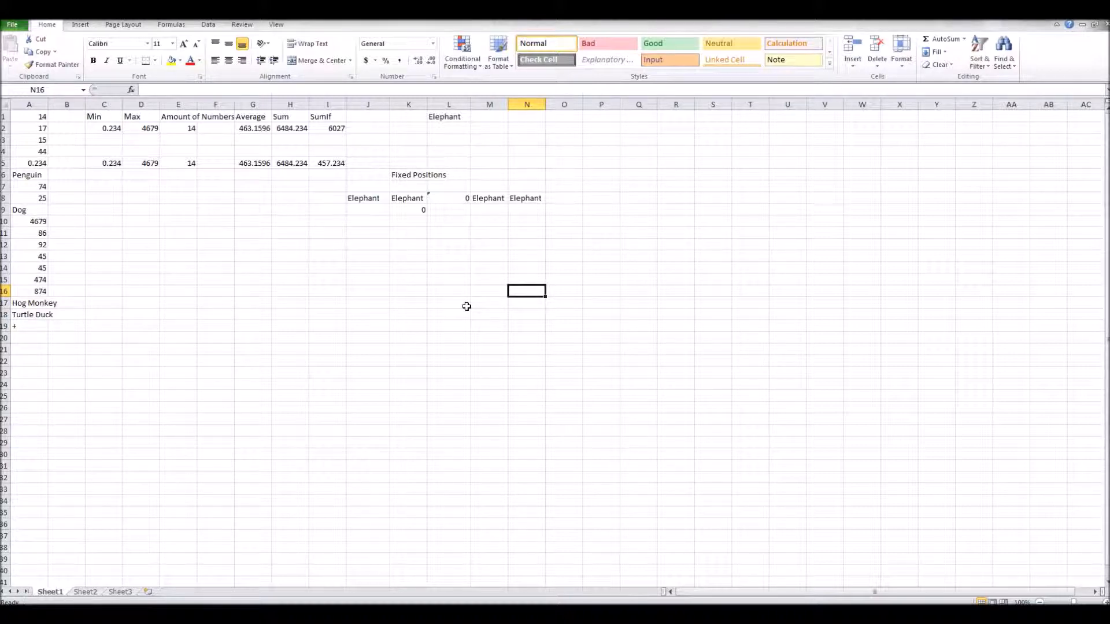
type("$100")
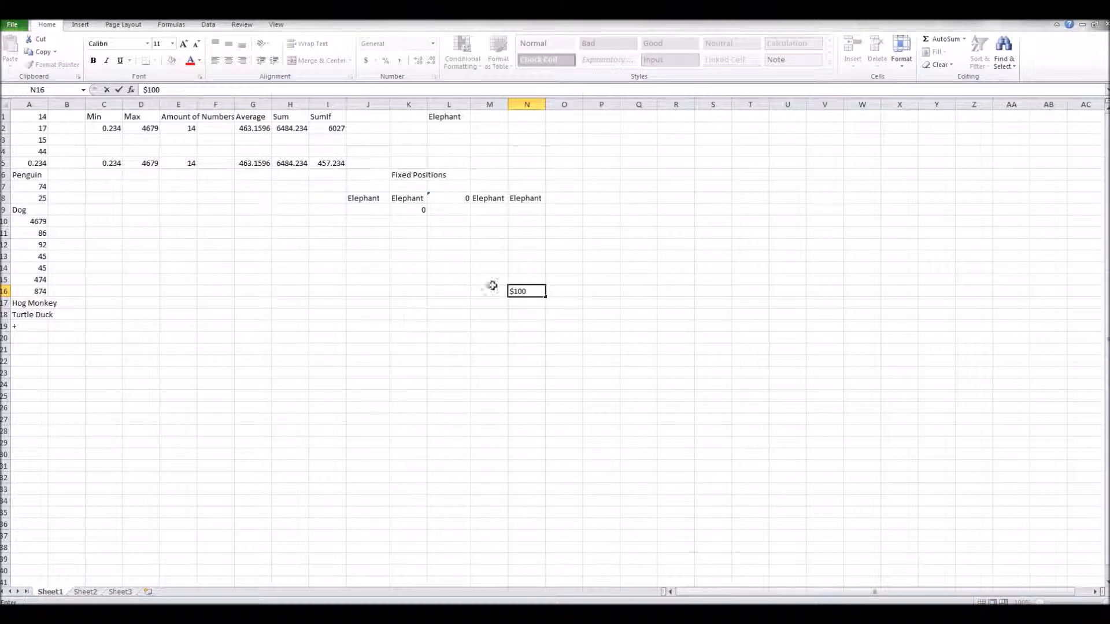
key("BackSpace")
key("BackSpace")
key("BackSpace")
key("BackSpace")
left_click(621, 232)
Format cell O13 as Currency and enter 100 in it.
left_click(548, 259)
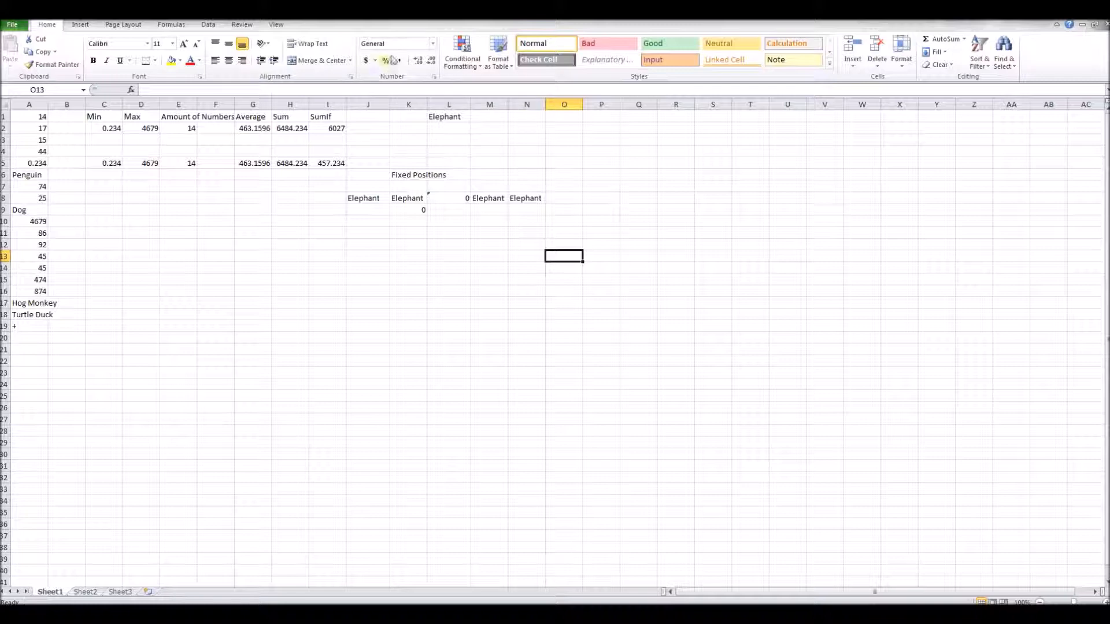
left_click(433, 44)
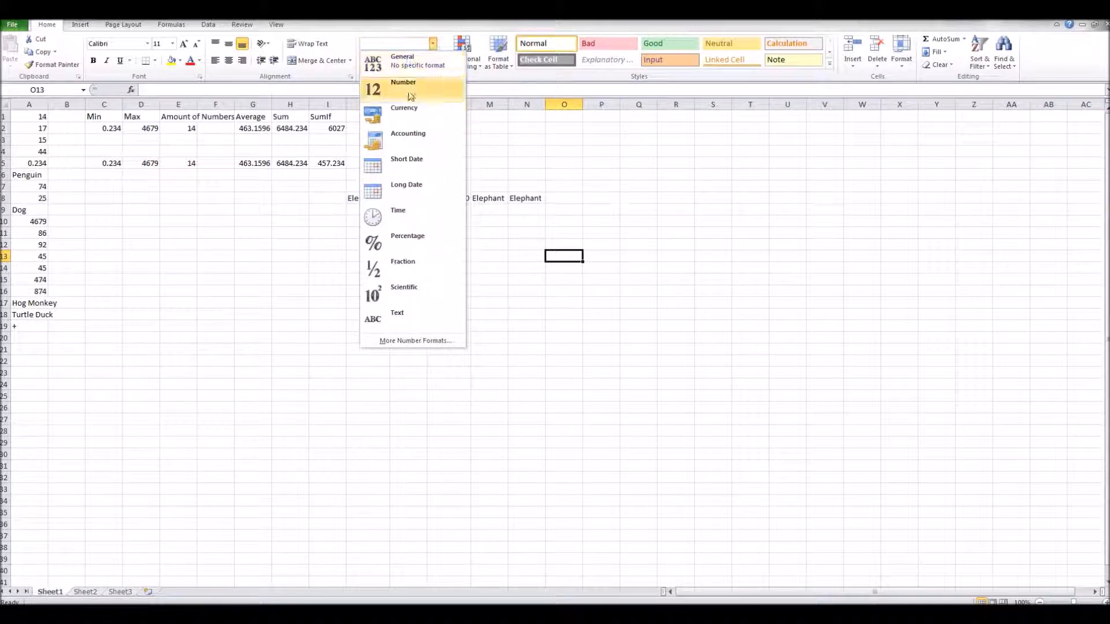
left_click(421, 111)
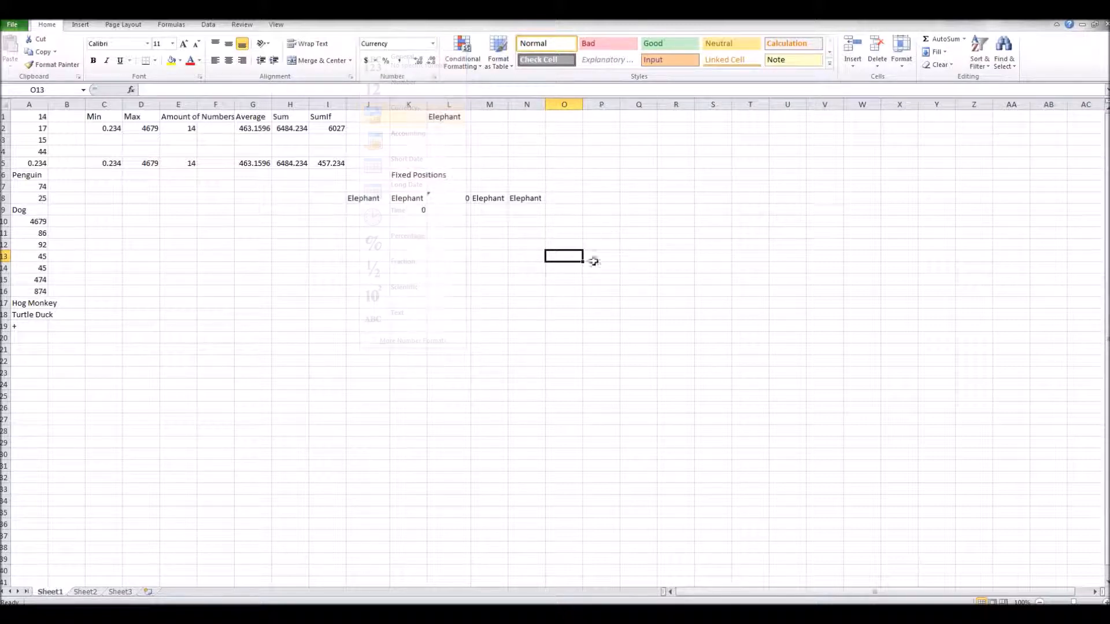
double_click(564, 259)
type("100")
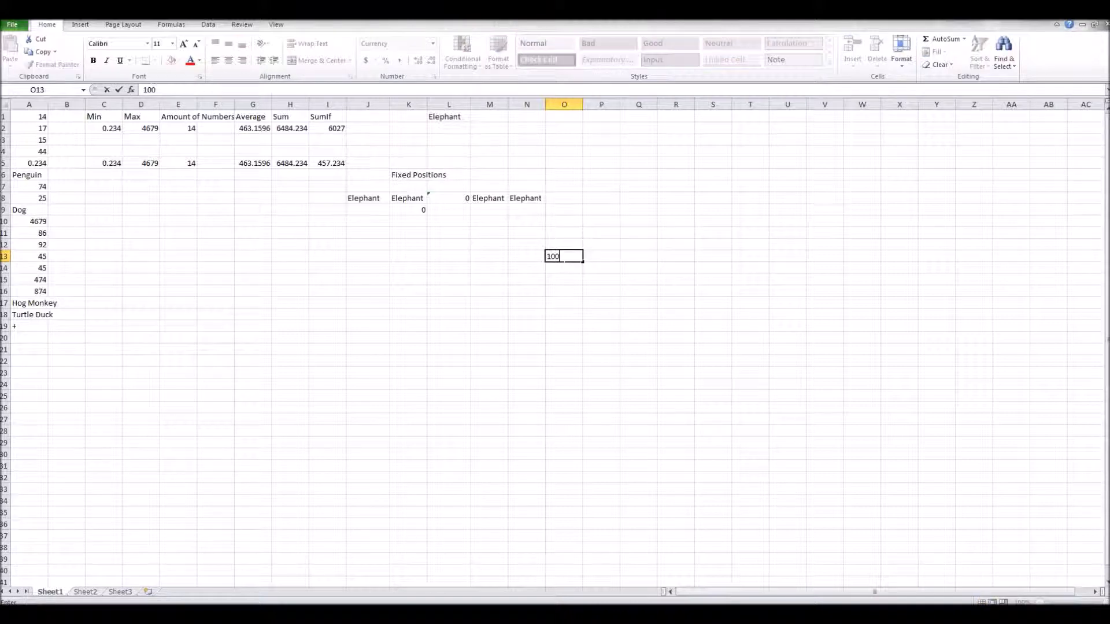
left_click(601, 373)
Replace the O13 value with 54, then clear the cell.
left_click(574, 256)
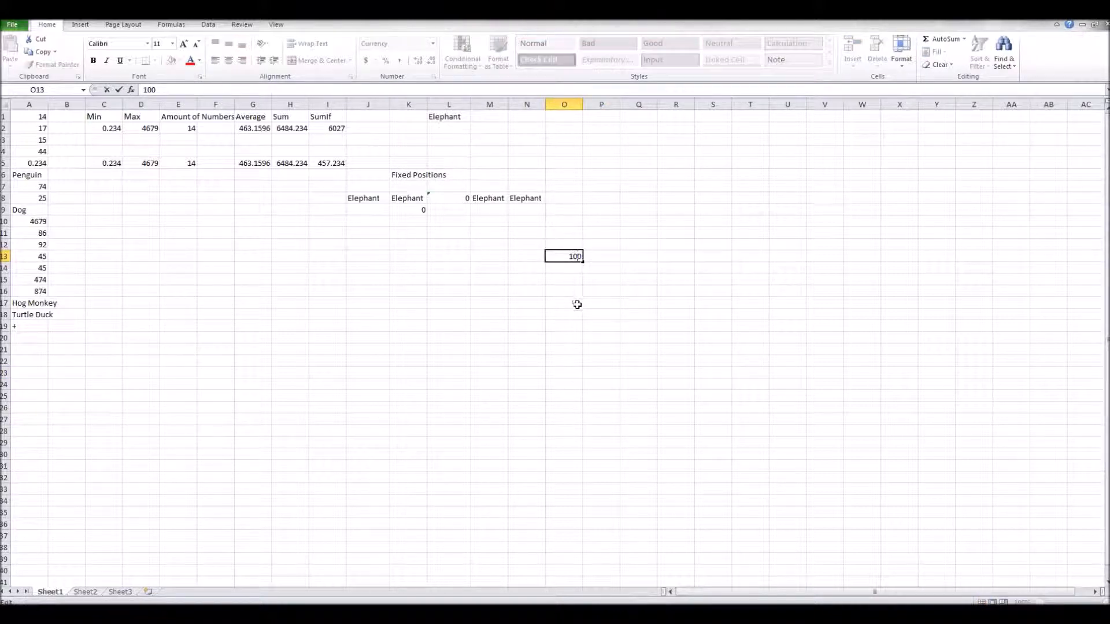
type("54")
left_click(595, 279)
left_click(571, 257)
key("Delete")
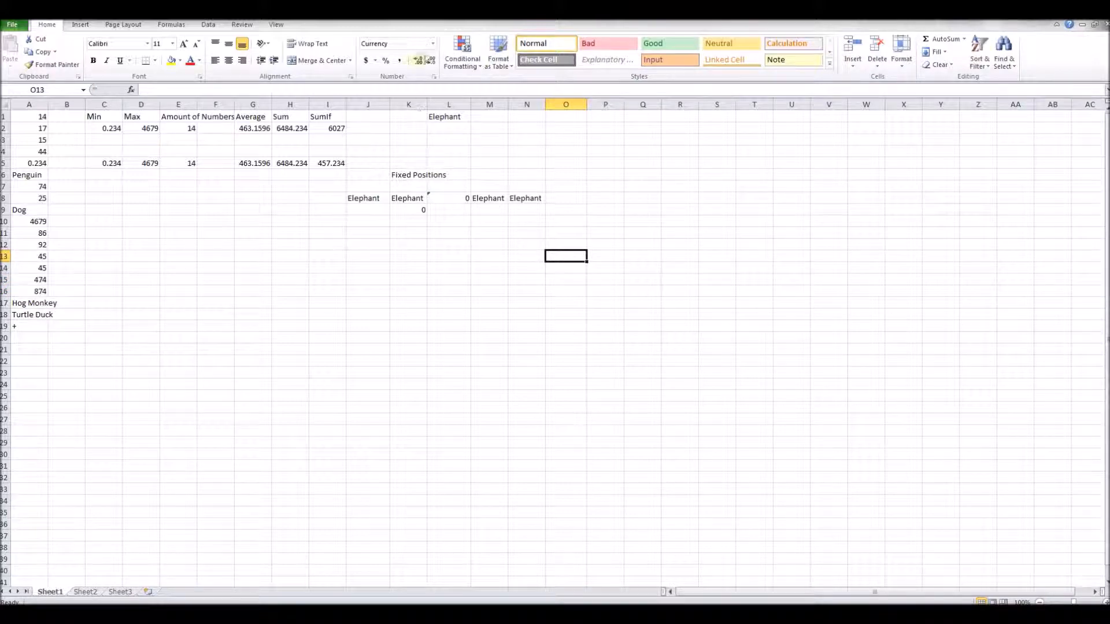
Format cell O13 as Short Date and enter 10 in it.
left_click(432, 45)
left_click(399, 158)
type("2")
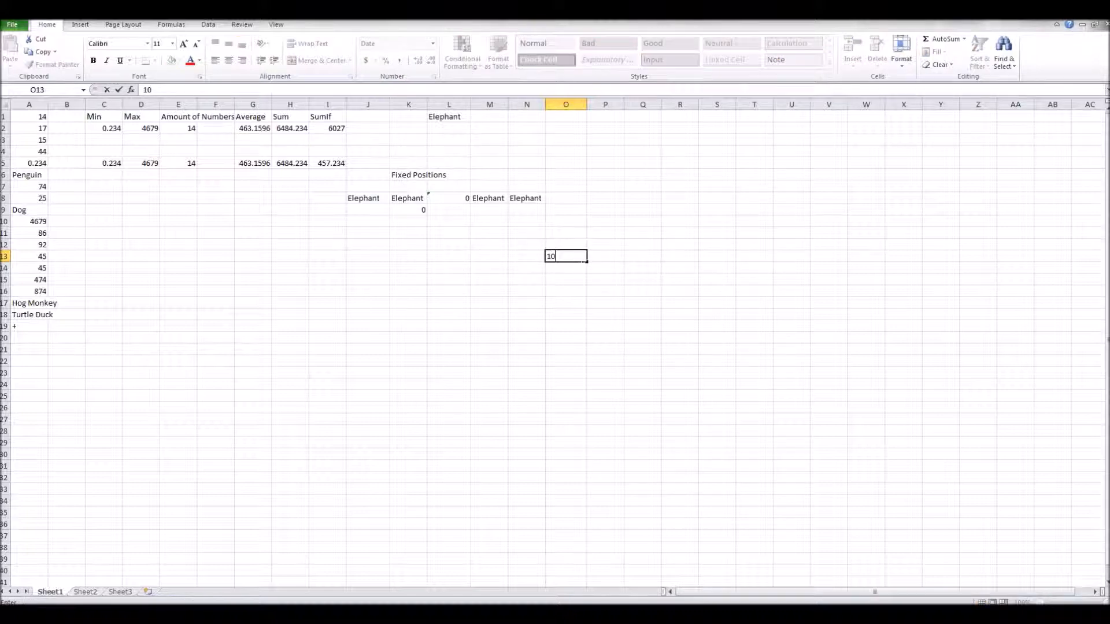
left_click(776, 358)
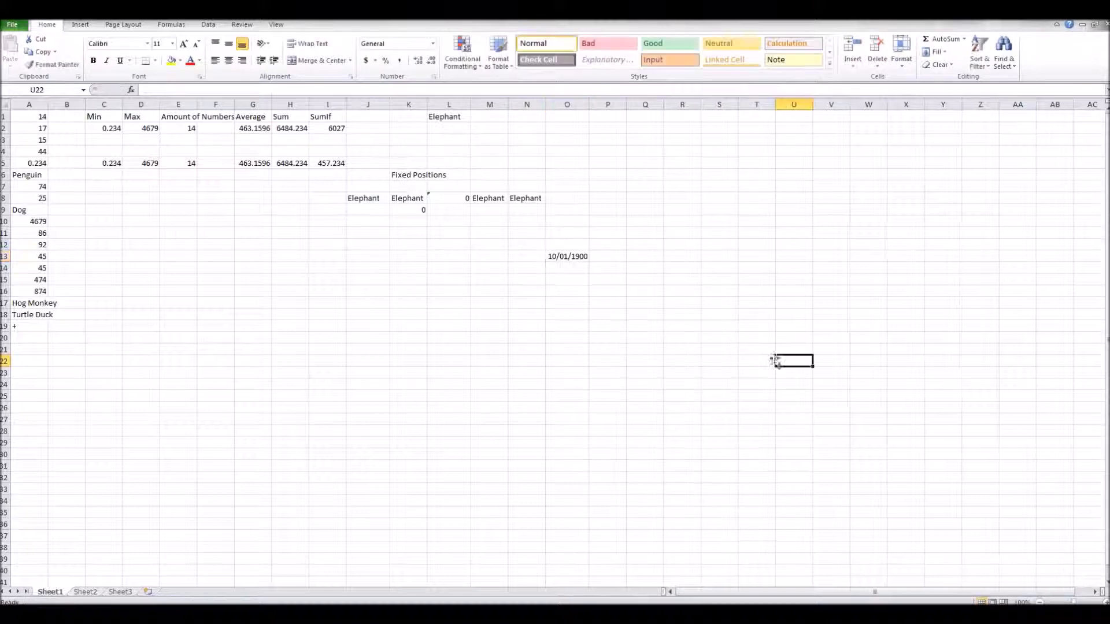
Re-enter the O13 value as other numbers, ending with 60000, to see the date conversion.
double_click(584, 258)
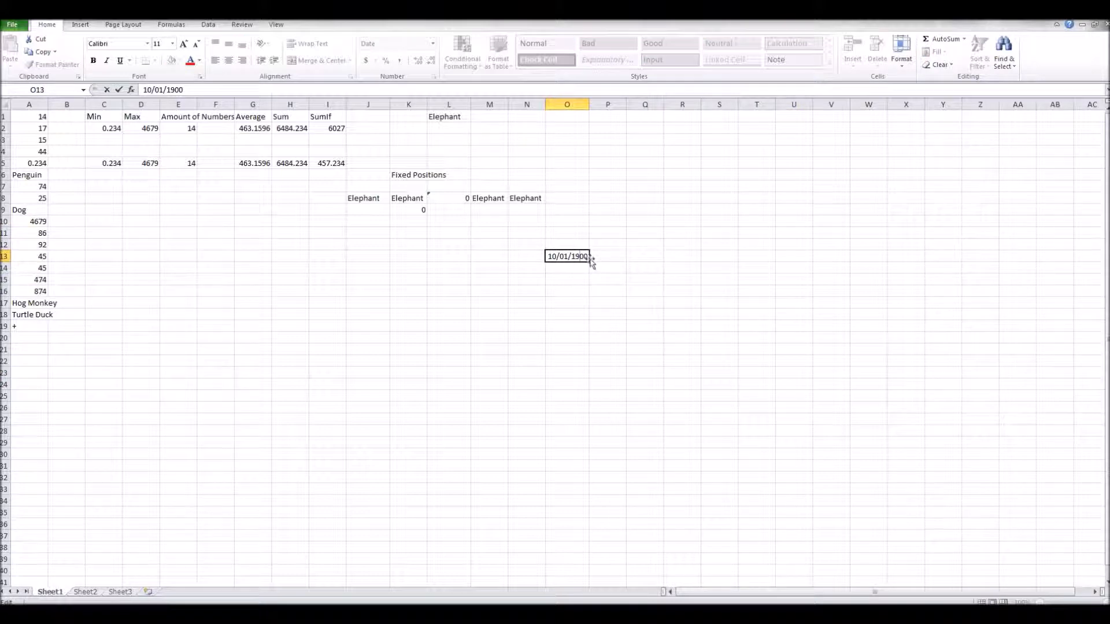
key("shift+Home")
type("5")
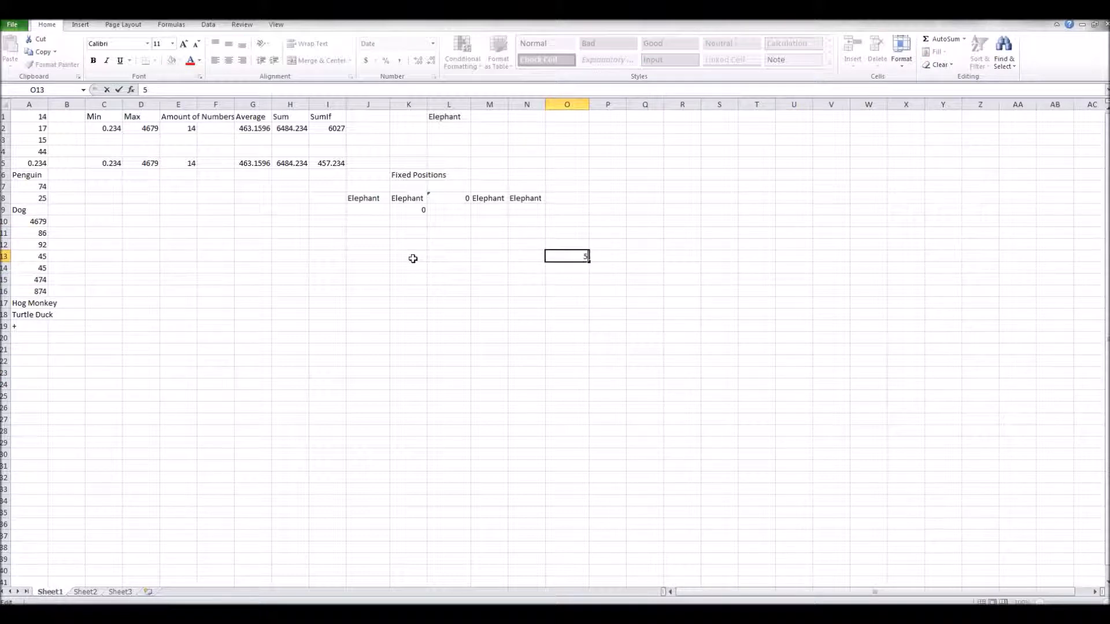
left_click(657, 266)
left_click(565, 259)
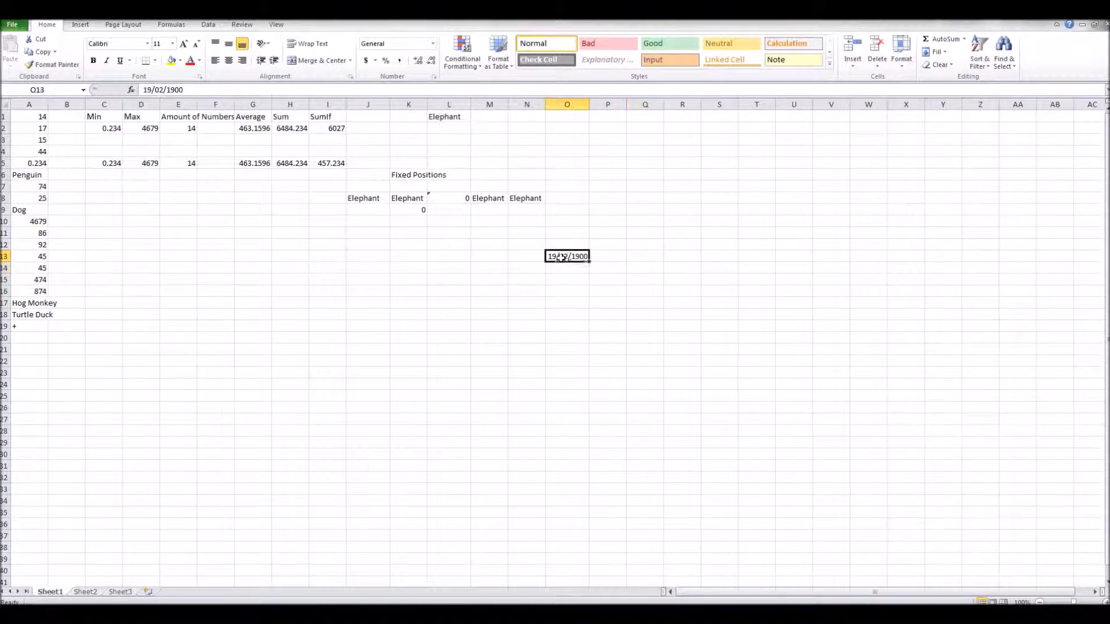
double_click(588, 255)
key("BackSpace")
key("BackSpace")
key("BackSpace")
key("BackSpace")
key("BackSpace")
key("BackSpace")
key("BackSpace")
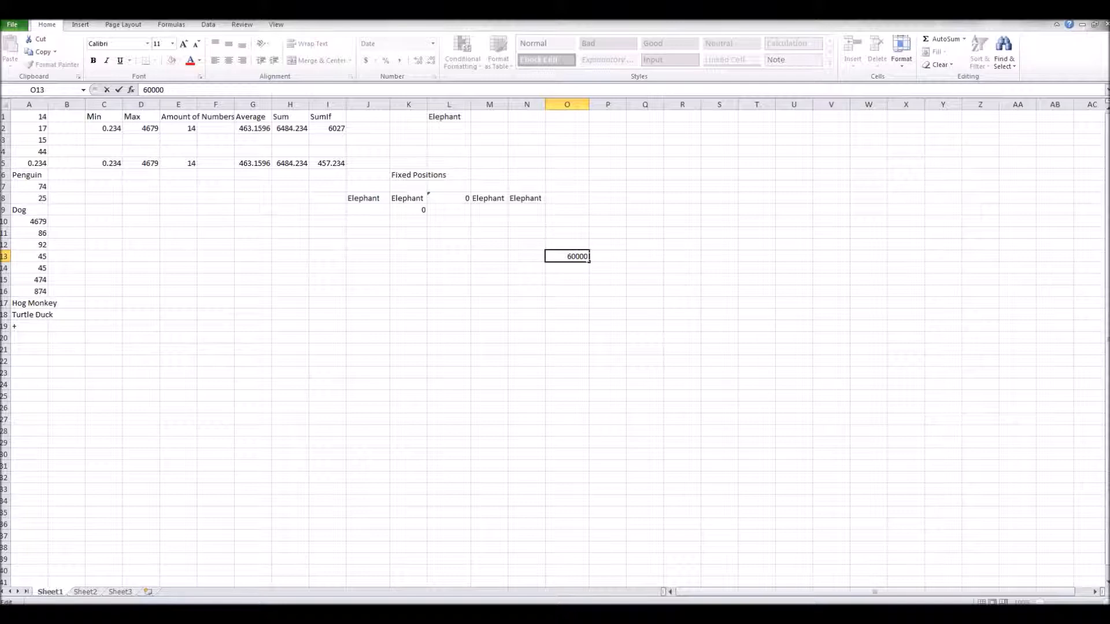
left_click(613, 255)
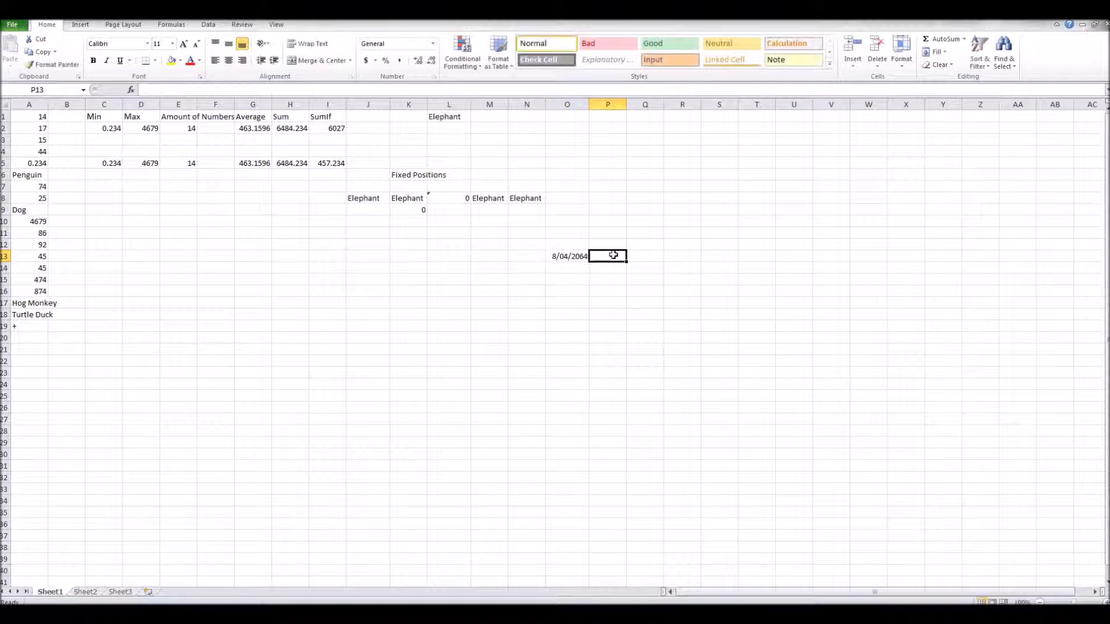
Edit the O13 date and then clear the cell.
double_click(560, 255)
key("BackSpace")
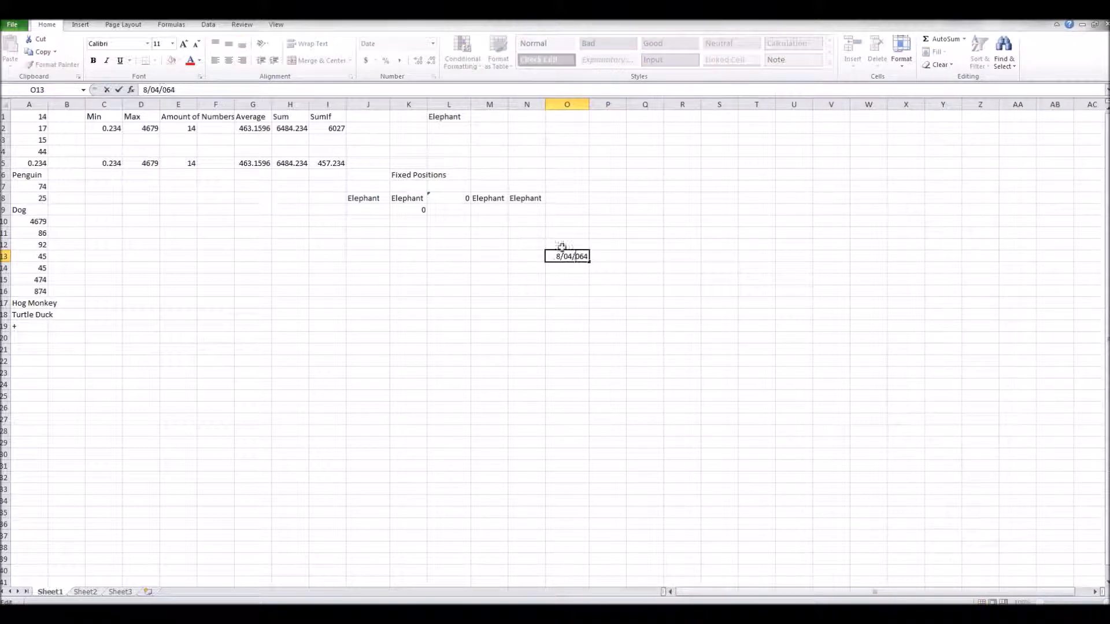
left_click(598, 256)
left_click(569, 256)
key("Delete")
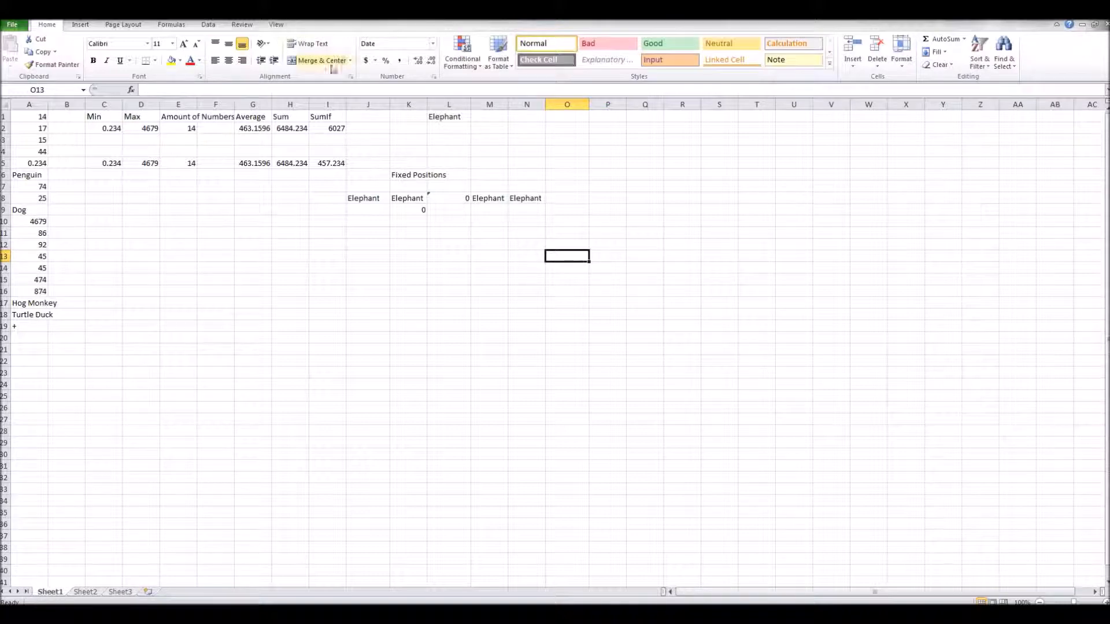
Format cell O13 as Time and enter 0 in it.
left_click(432, 43)
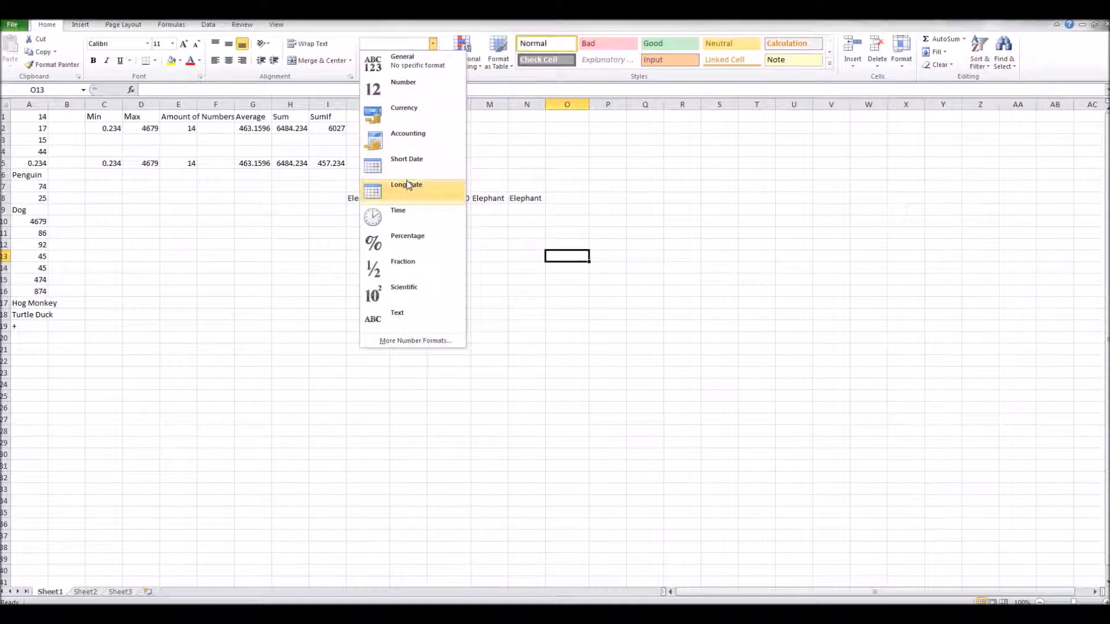
left_click(408, 216)
type("0")
key("Tab")
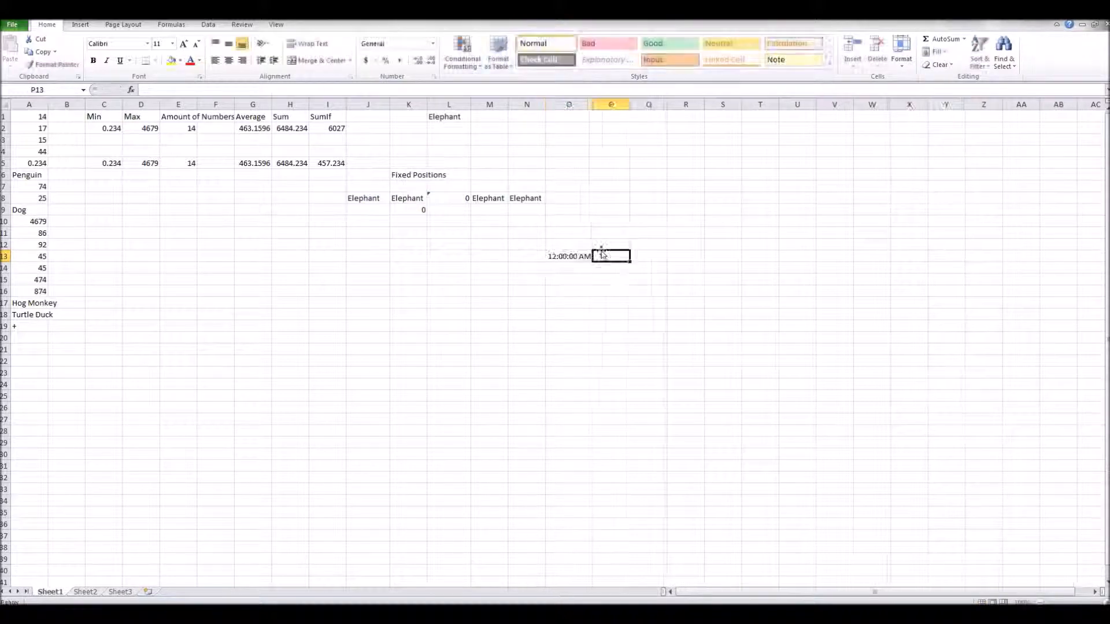
Enter 6 in cell Q15 and in cell O13.
double_click(577, 258)
left_click(640, 282)
type("6")
left_click(584, 255)
double_click(584, 255)
type("6")
left_click(603, 247)
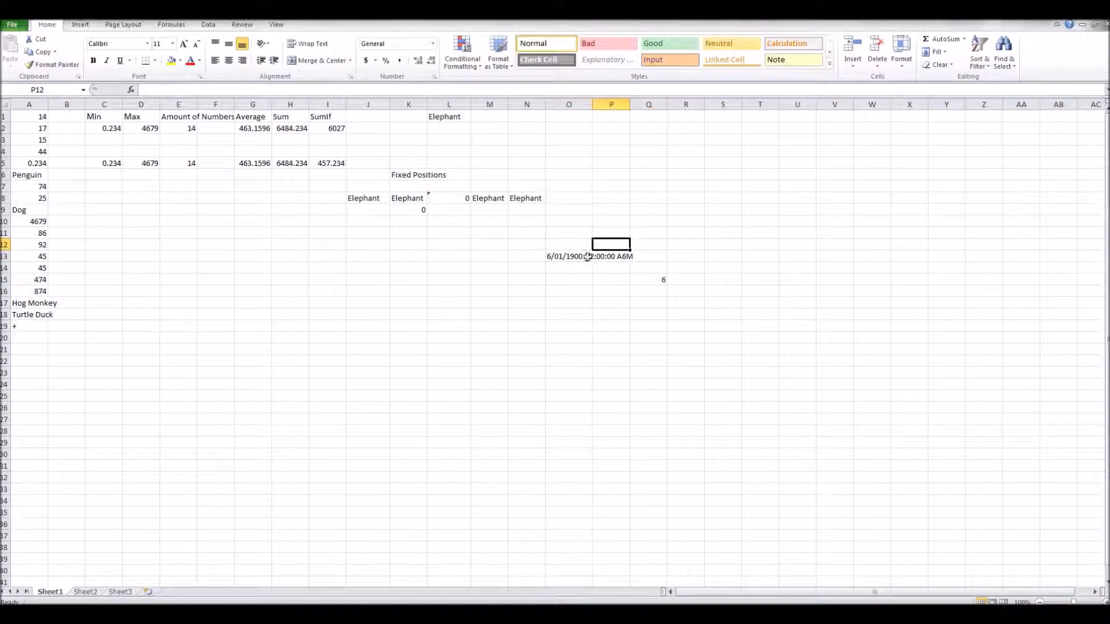
Open the number format list for cell P12.
left_click(433, 44)
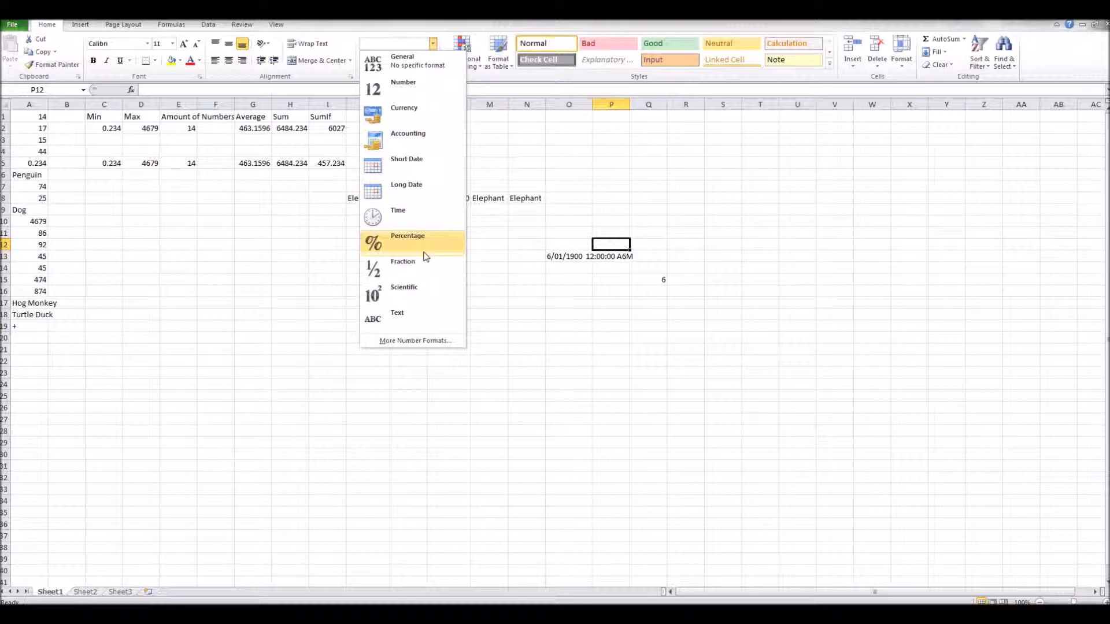